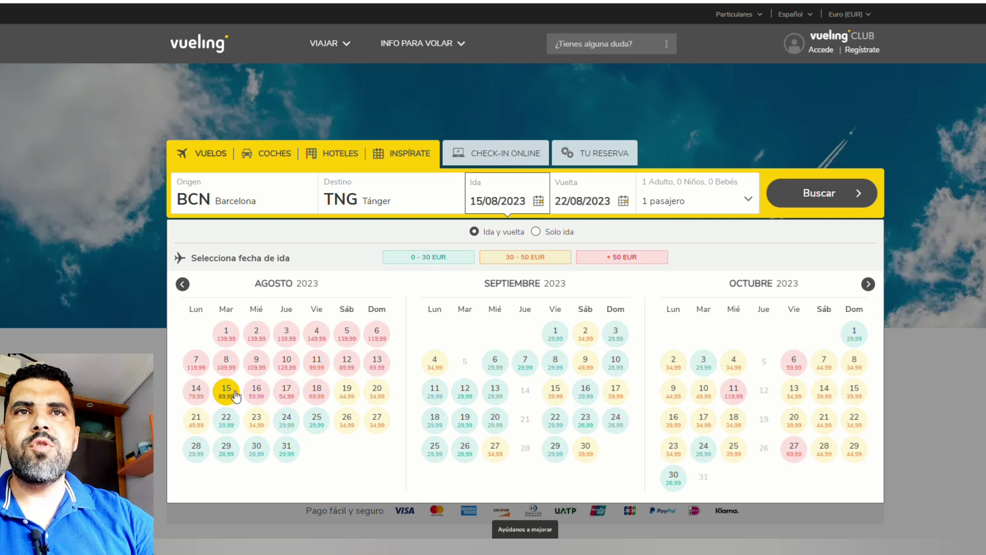
Step: Search flights for 22 August with one adult passenger, no children or infants
{"action": "left_click", "coordinate": [225, 419]}
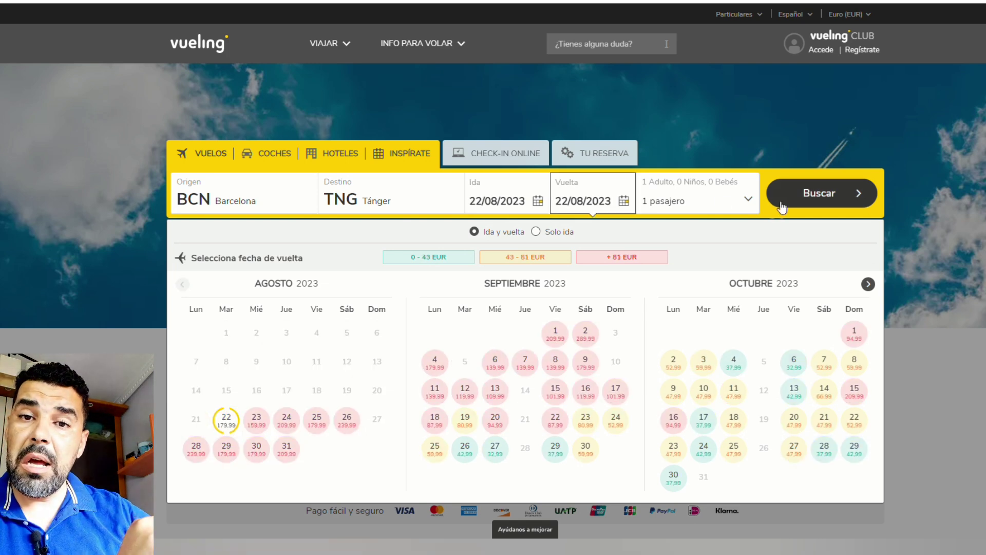
{"action": "left_click", "coordinate": [722, 201]}
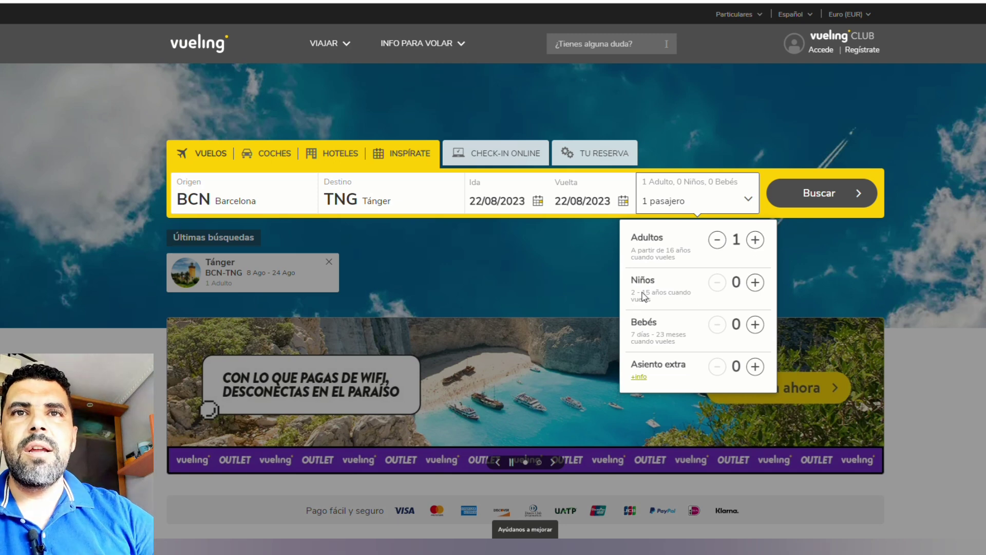
{"action": "left_click", "coordinate": [754, 283]}
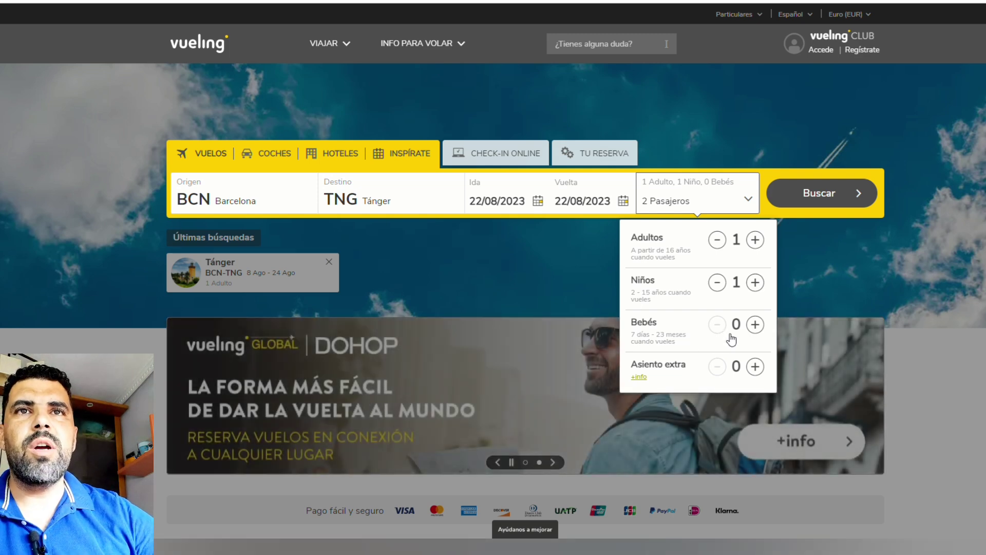
{"action": "left_click", "coordinate": [755, 325]}
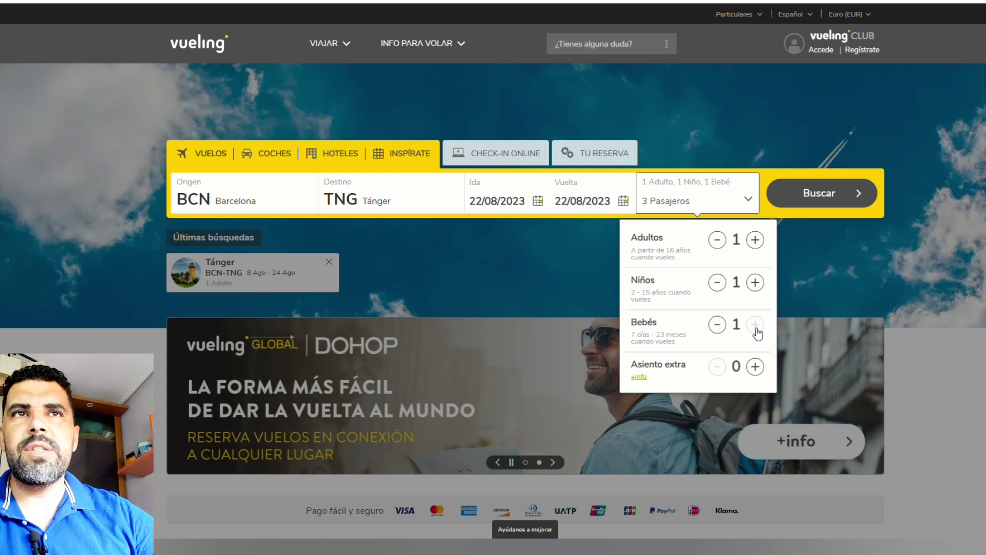
{"action": "left_click", "coordinate": [718, 325]}
{"action": "left_click", "coordinate": [718, 282]}
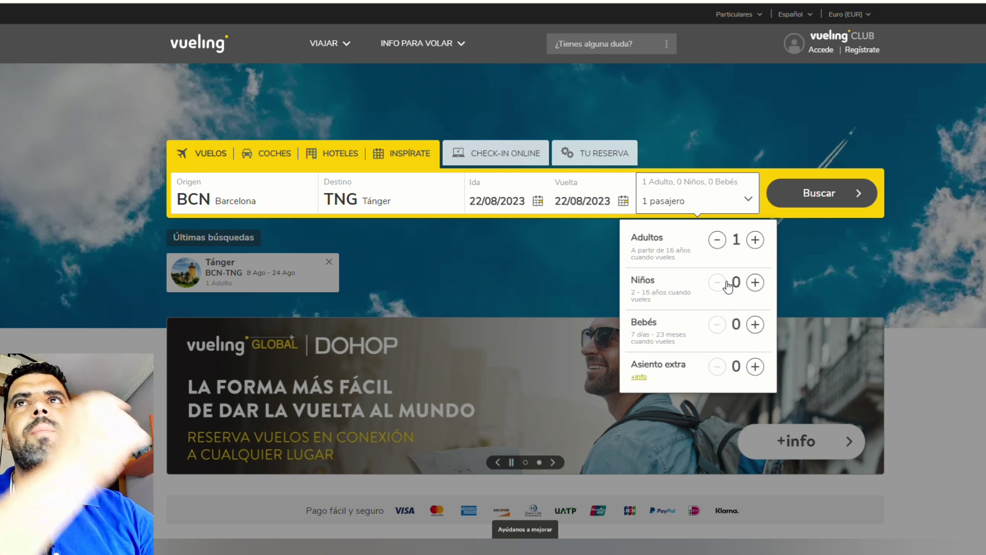
{"action": "left_click", "coordinate": [820, 193]}
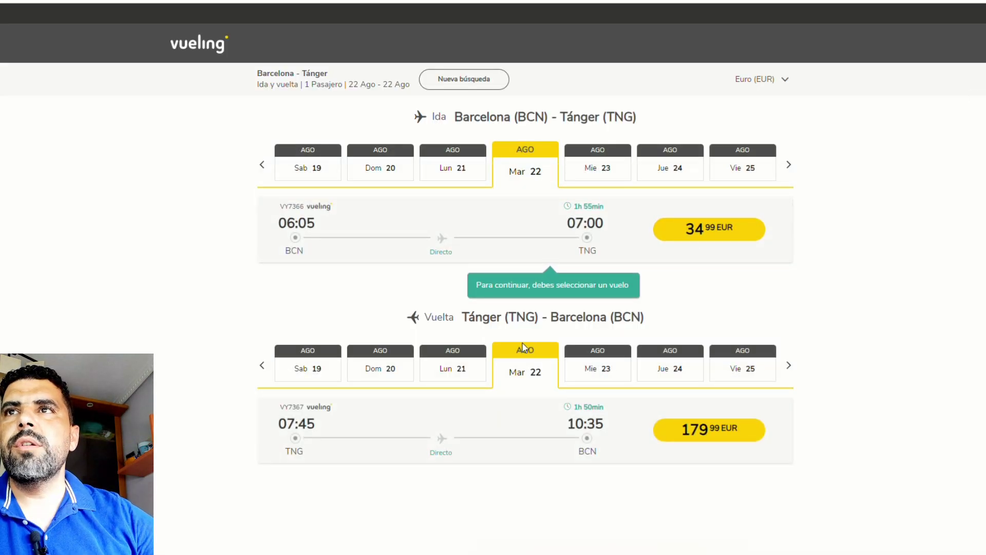
Step: Switch the outbound date to Tuesday 15 August and pick the 06:00 BCN–TNG flight at 69.99 EUR
{"action": "left_click", "coordinate": [302, 172]}
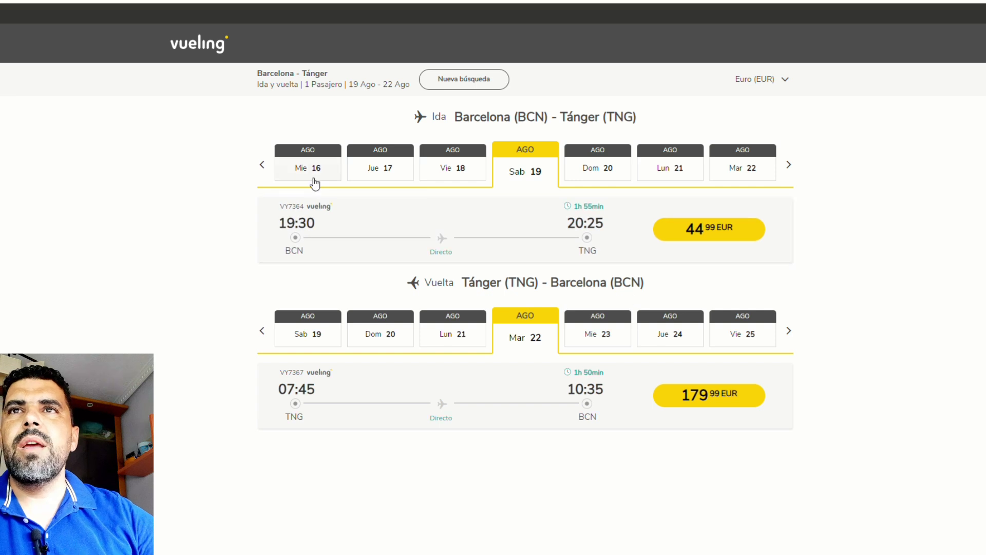
{"action": "left_click", "coordinate": [263, 165]}
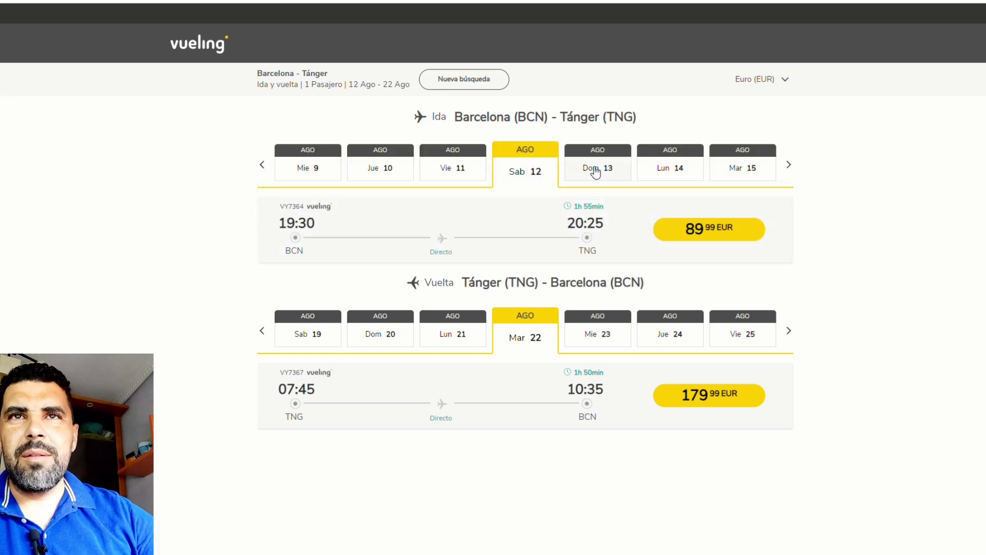
{"action": "left_click", "coordinate": [745, 168]}
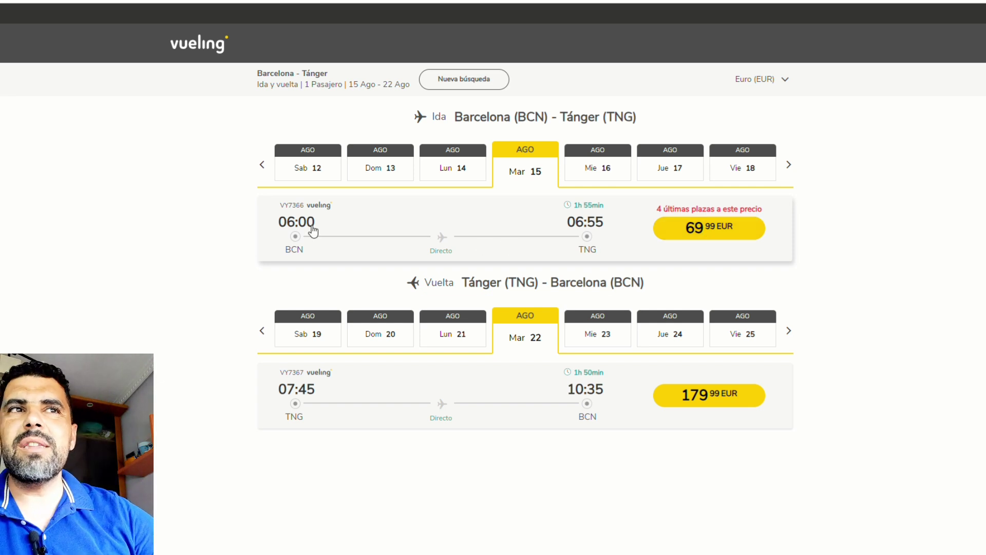
{"action": "left_click_drag", "start_coordinate": [286, 226], "coordinate": [319, 229]}
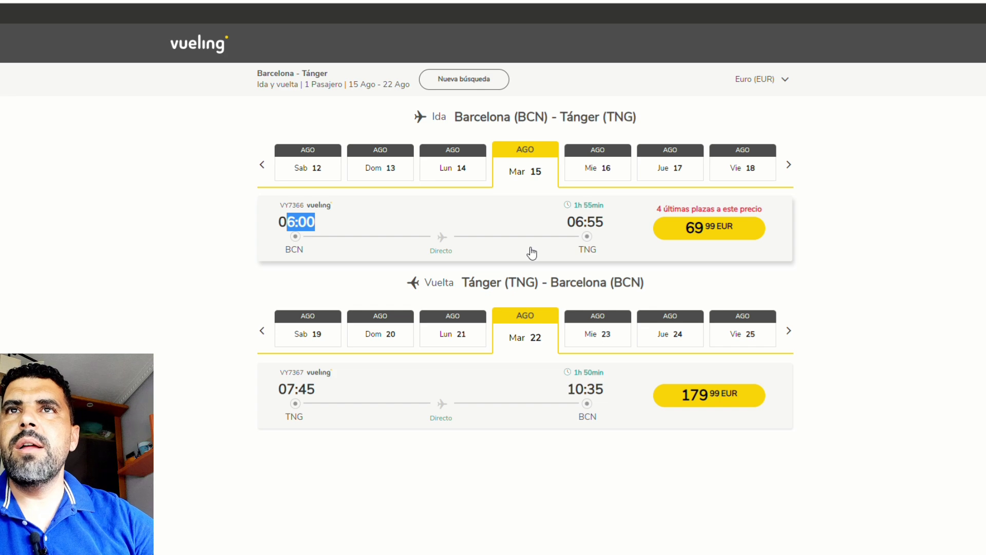
{"action": "left_click", "coordinate": [432, 253]}
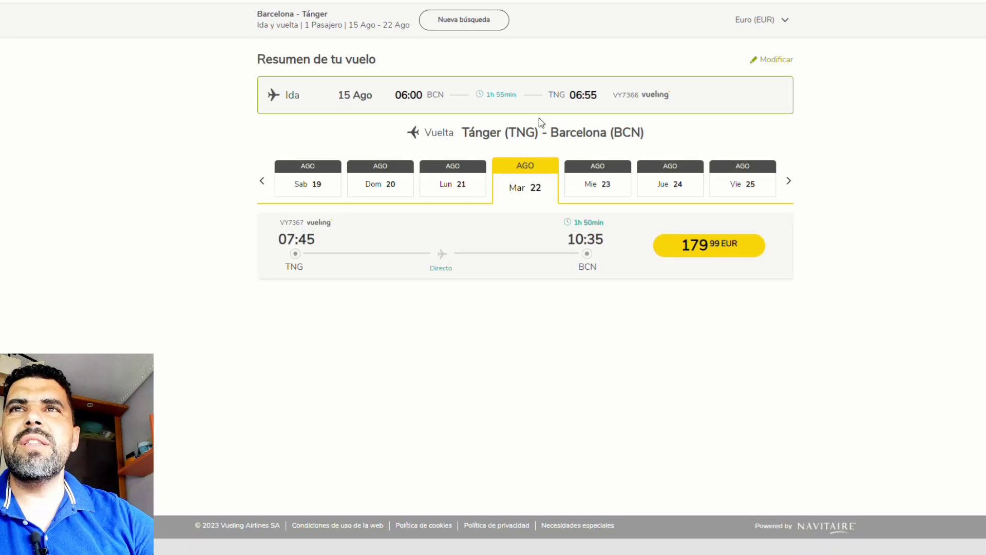
Step: Pick the 07:45–10:35 TNG–BCN return on 22 August at 179.99 EUR
{"action": "scroll", "coordinate": [622, 154], "scroll_direction": "up", "scroll_amount": 1}
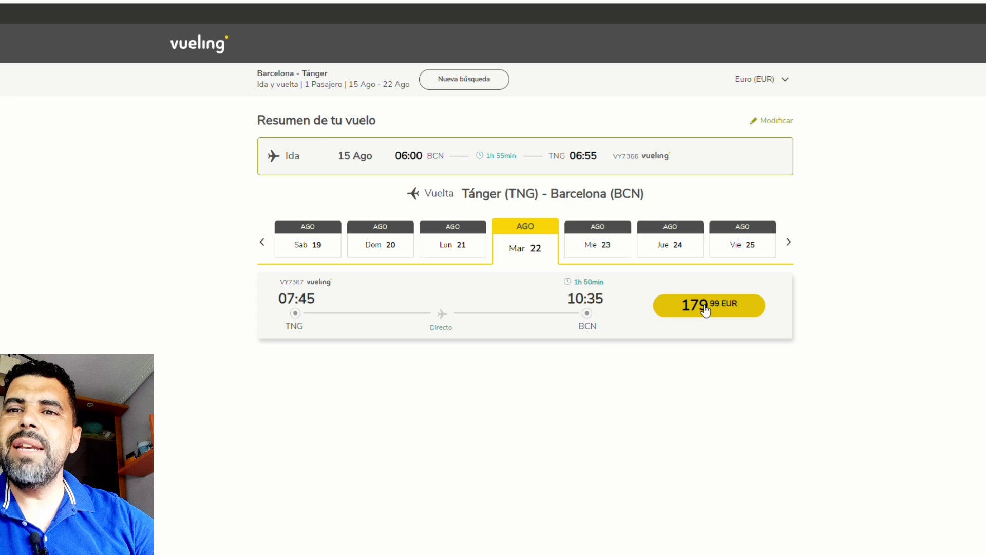
{"action": "left_click_drag", "start_coordinate": [304, 283], "coordinate": [307, 310]}
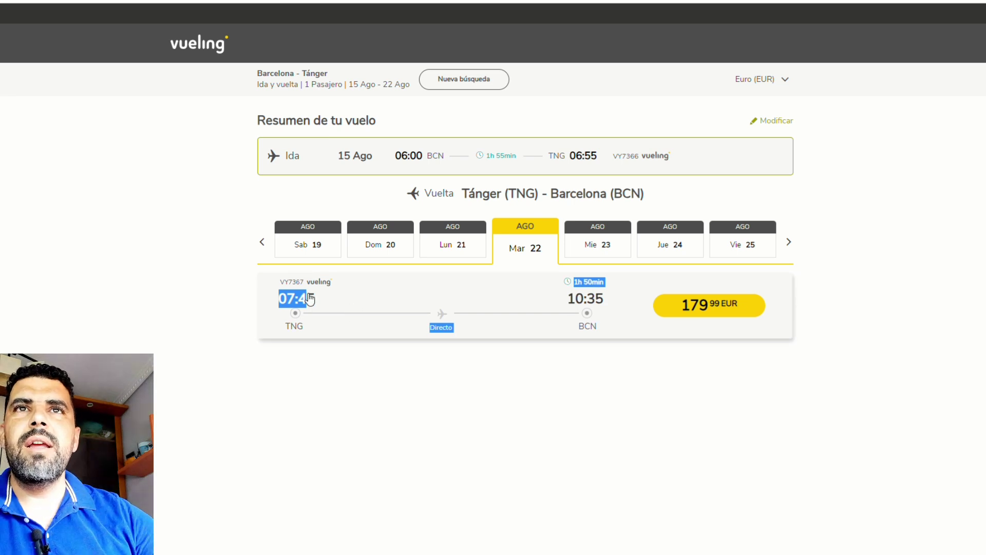
{"action": "left_click", "coordinate": [696, 305]}
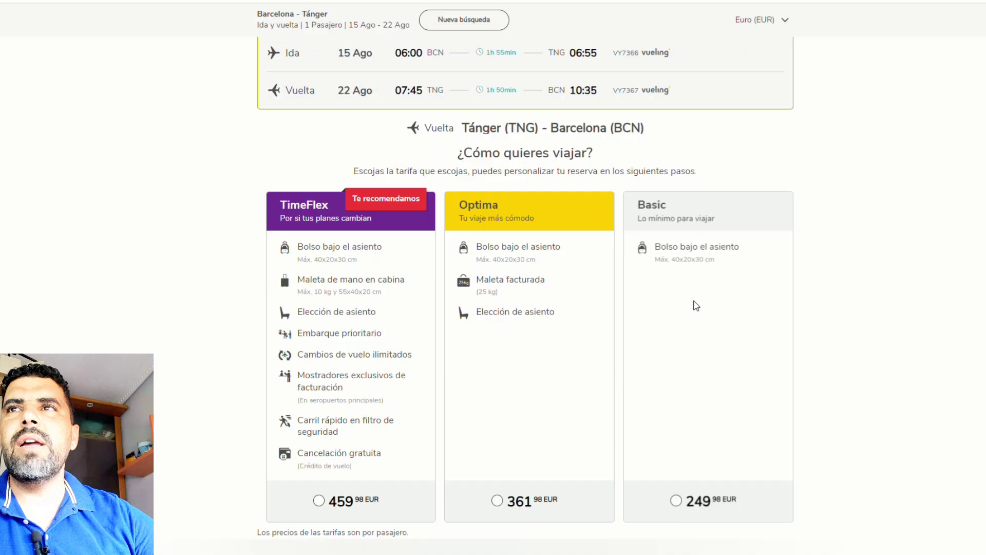
{"action": "scroll", "coordinate": [671, 451], "scroll_direction": "up", "scroll_amount": 4}
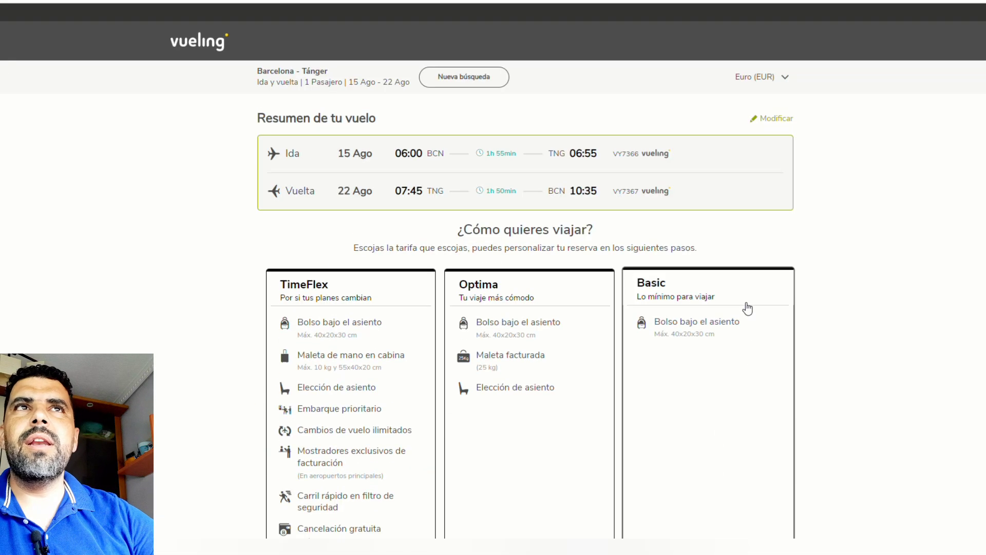
{"action": "left_click_drag", "start_coordinate": [248, 123], "coordinate": [780, 116]}
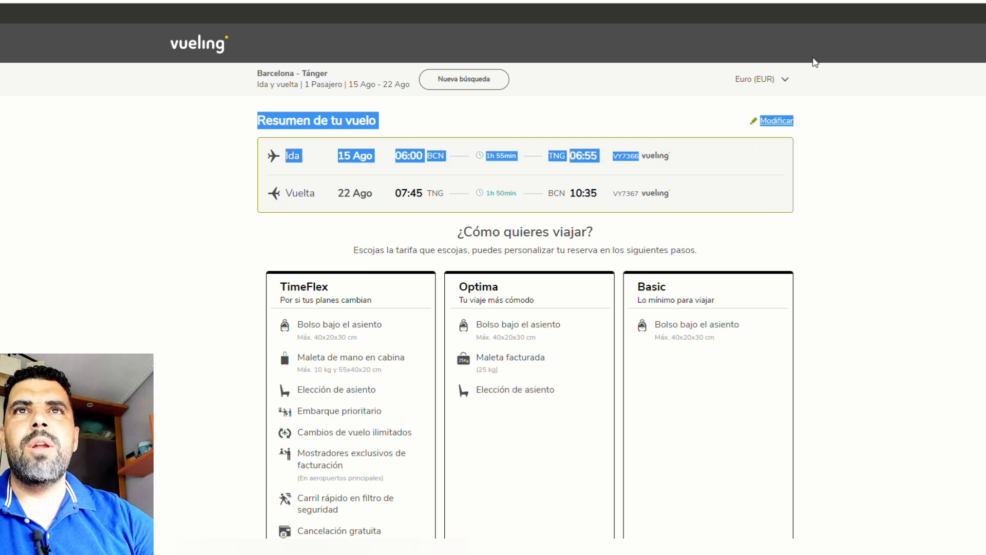
{"action": "left_click", "coordinate": [835, 1]}
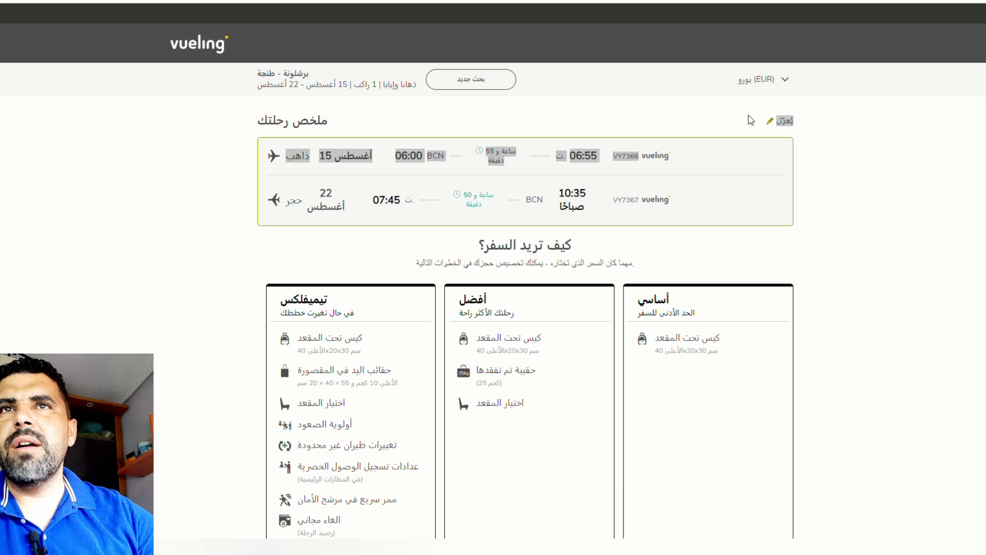
{"action": "left_click_drag", "start_coordinate": [333, 120], "coordinate": [284, 125]}
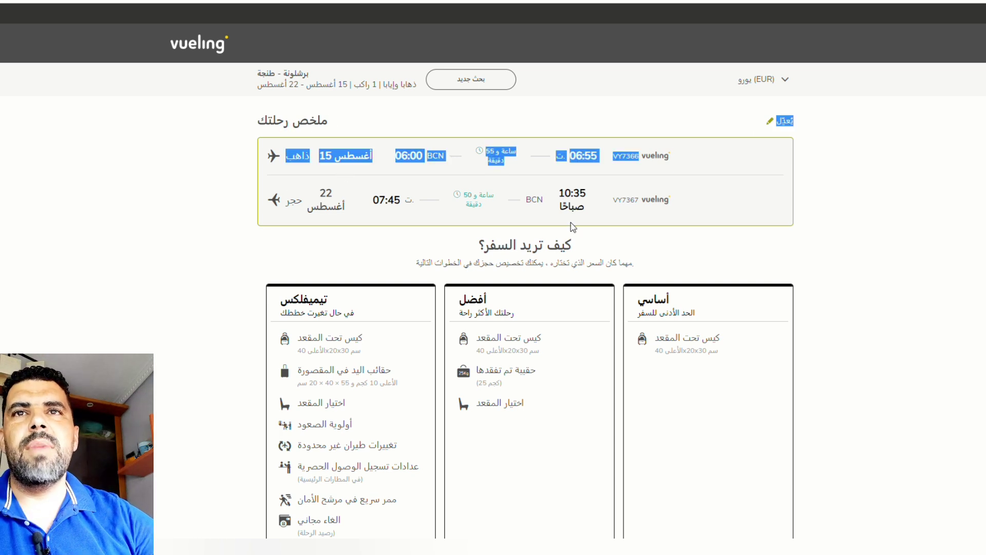
{"action": "left_click_drag", "start_coordinate": [578, 250], "coordinate": [477, 247]}
{"action": "left_click_drag", "start_coordinate": [628, 262], "coordinate": [419, 273]}
{"action": "left_click", "coordinate": [419, 272]}
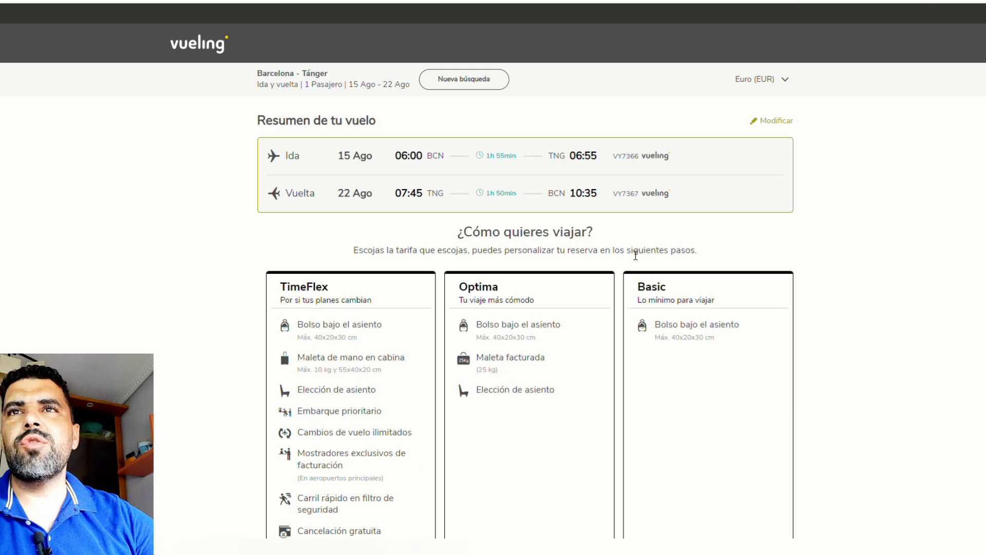
{"action": "scroll", "coordinate": [624, 257], "scroll_direction": "down", "scroll_amount": 1}
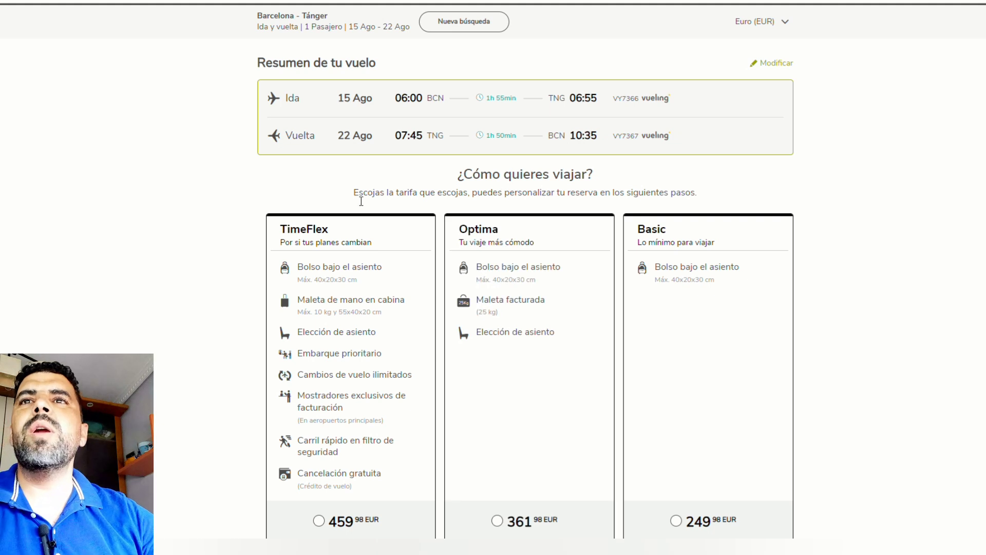
Step: Select the Basic fare card at 249.98 EUR for the round trip
{"action": "left_click_drag", "start_coordinate": [358, 194], "coordinate": [490, 200]}
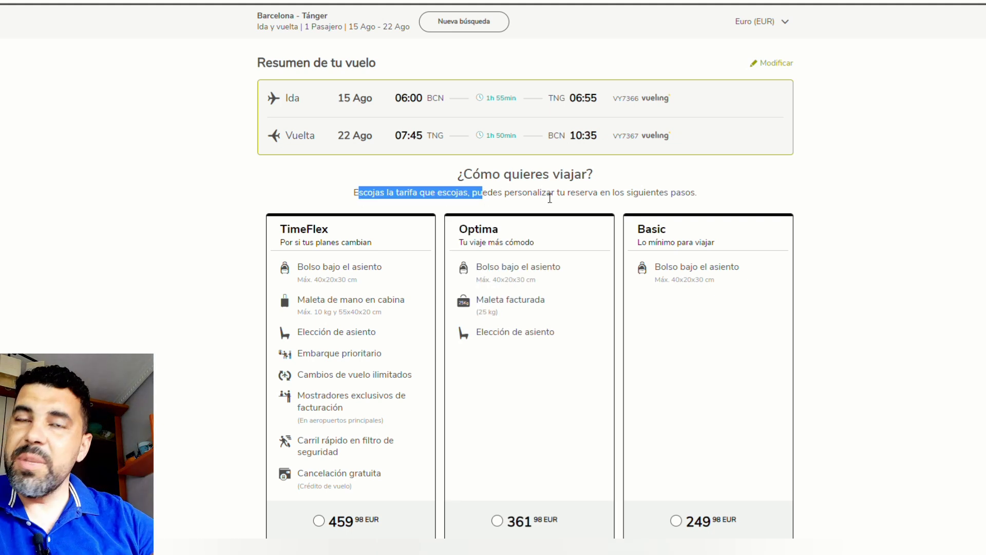
{"action": "scroll", "coordinate": [608, 251], "scroll_direction": "down", "scroll_amount": 2}
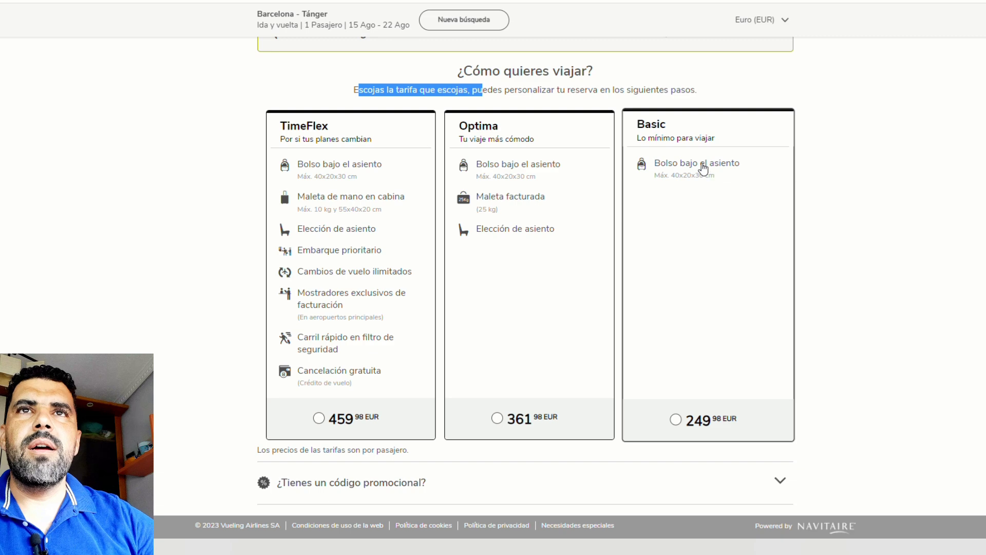
{"action": "double_click", "coordinate": [652, 125]}
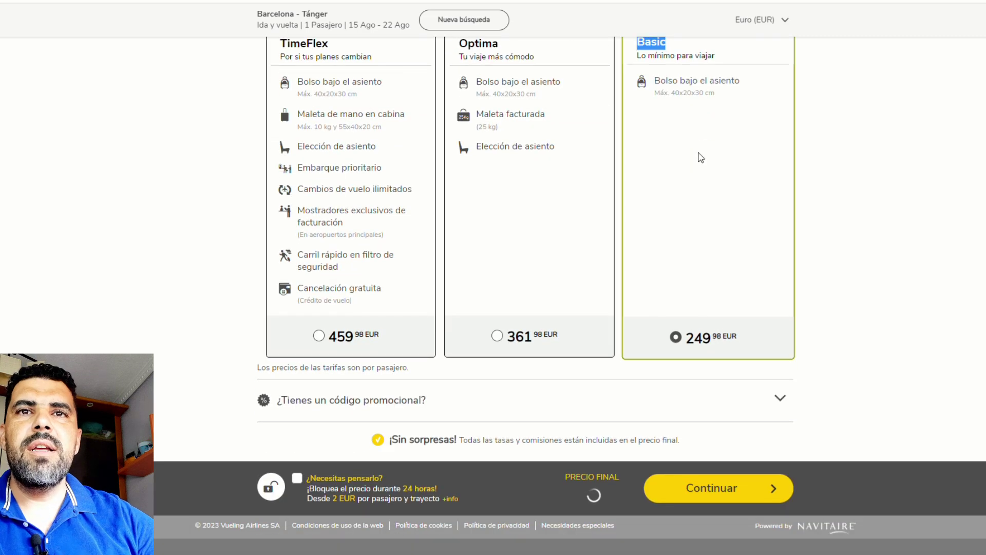
{"action": "scroll", "coordinate": [738, 343], "scroll_direction": "up", "scroll_amount": 1}
{"action": "left_click_drag", "start_coordinate": [661, 137], "coordinate": [696, 154]}
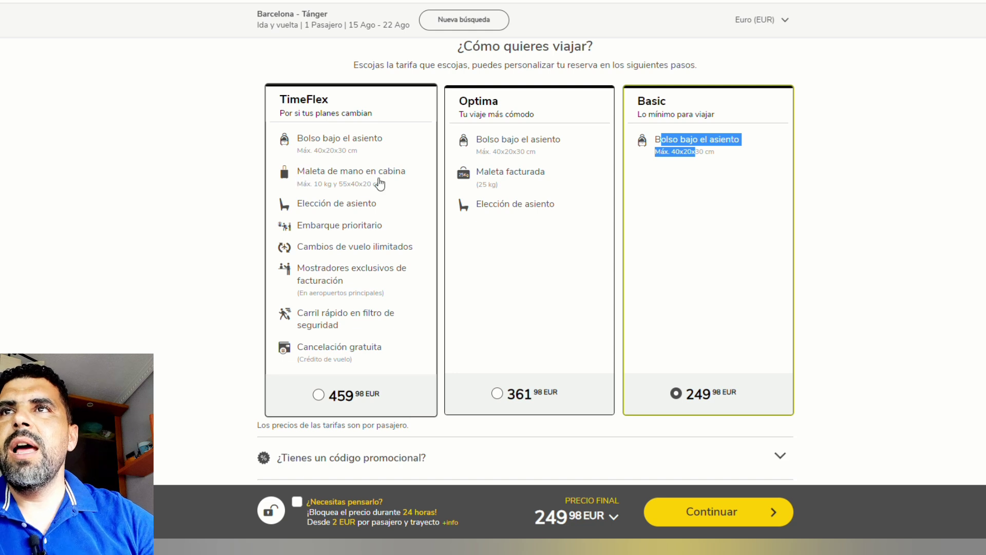
{"action": "left_click_drag", "start_coordinate": [348, 186], "coordinate": [383, 185]}
{"action": "scroll", "coordinate": [316, 220], "scroll_direction": "down", "scroll_amount": 2}
{"action": "left_click_drag", "start_coordinate": [302, 146], "coordinate": [383, 161]}
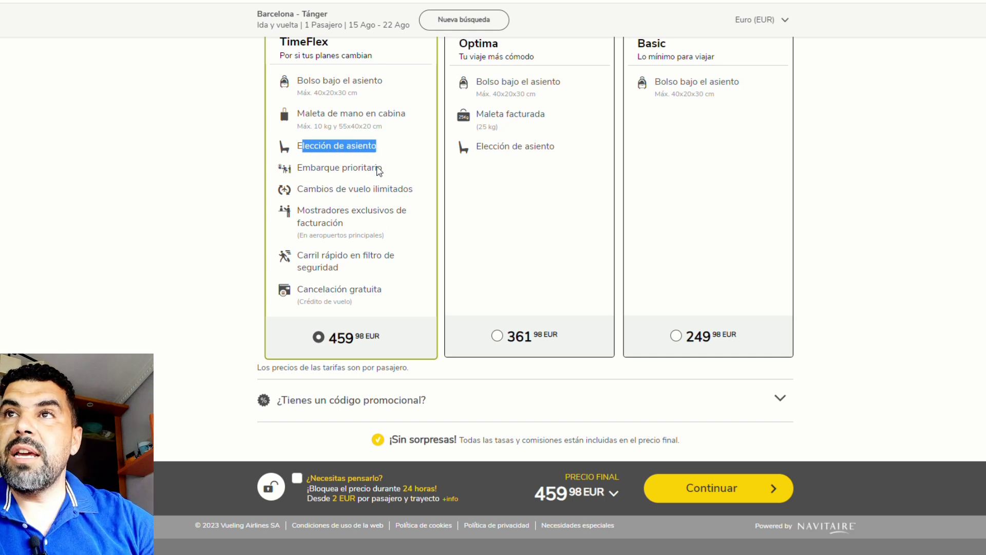
{"action": "left_click_drag", "start_coordinate": [299, 169], "coordinate": [389, 183]}
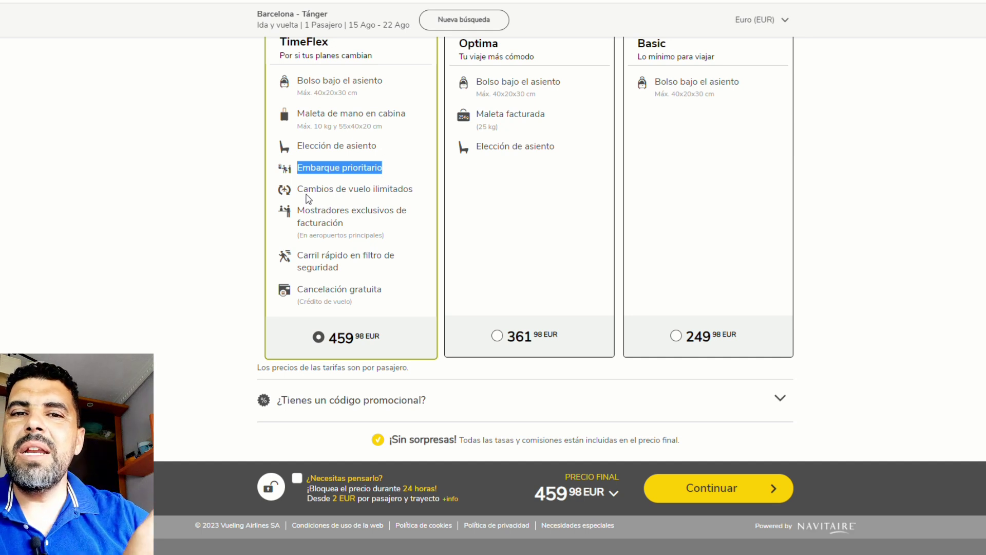
{"action": "left_click_drag", "start_coordinate": [307, 196], "coordinate": [422, 196]}
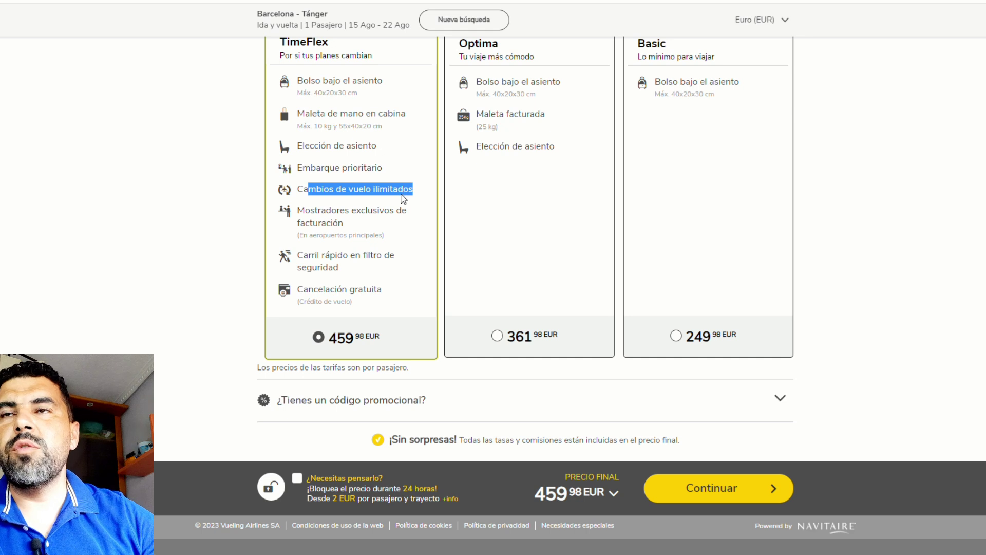
{"action": "left_click_drag", "start_coordinate": [304, 213], "coordinate": [368, 221]}
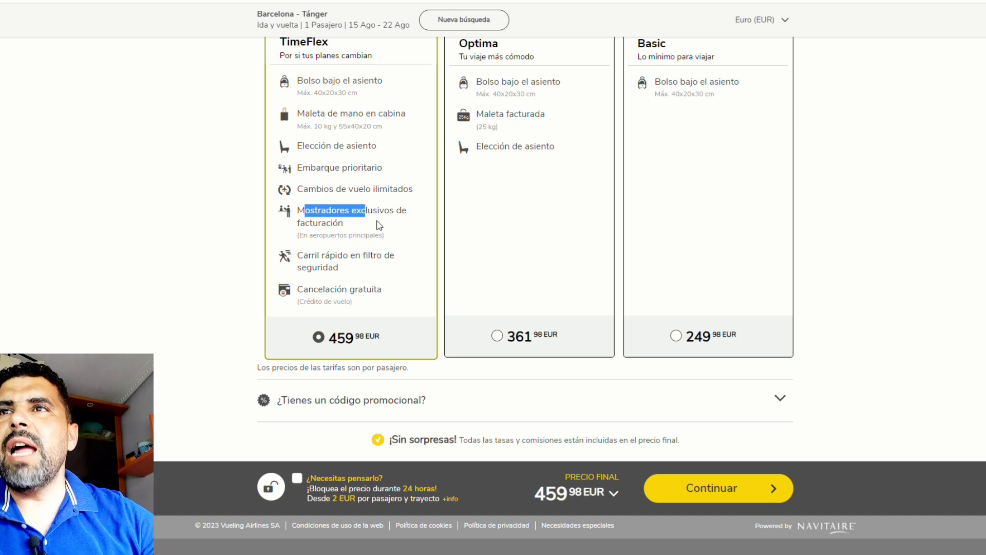
{"action": "scroll", "coordinate": [398, 232], "scroll_direction": "up", "scroll_amount": 2}
{"action": "scroll", "coordinate": [317, 213], "scroll_direction": "down", "scroll_amount": 2}
{"action": "left_click_drag", "start_coordinate": [303, 258], "coordinate": [368, 271]}
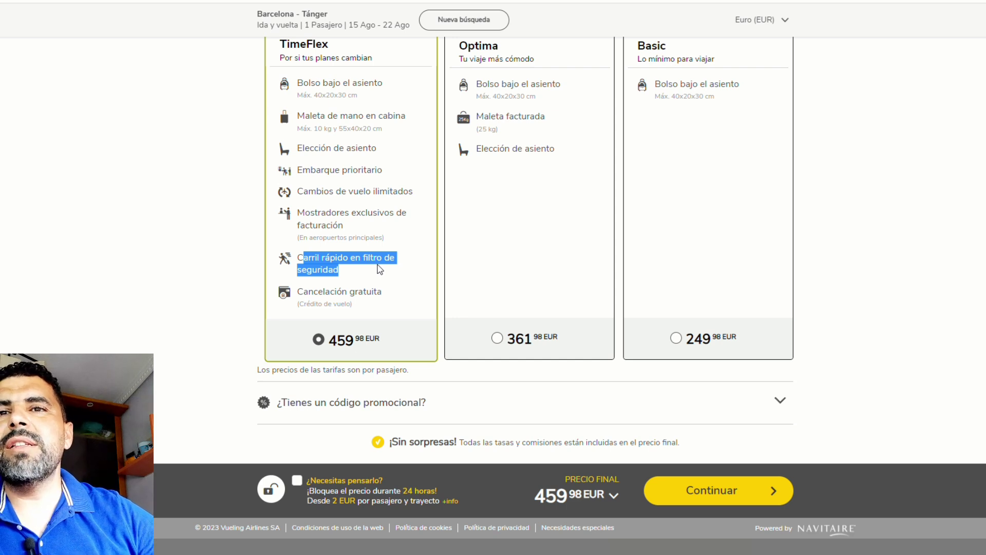
{"action": "left_click", "coordinate": [304, 297]}
{"action": "left_click_drag", "start_coordinate": [304, 296], "coordinate": [291, 312]}
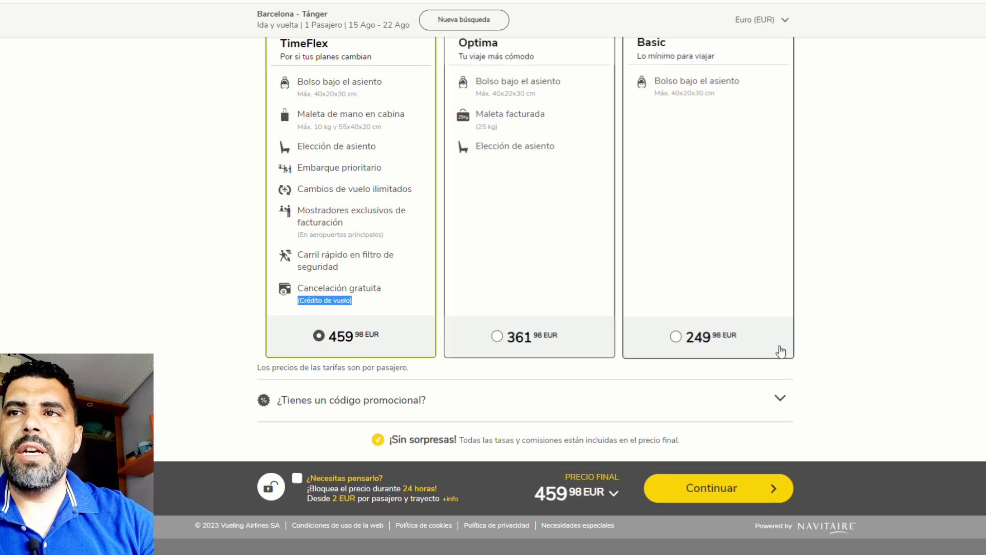
Step: Confirm the Basic fare at 249.98 EUR and enter the adult passenger's first name and surname
{"action": "left_click", "coordinate": [719, 339]}
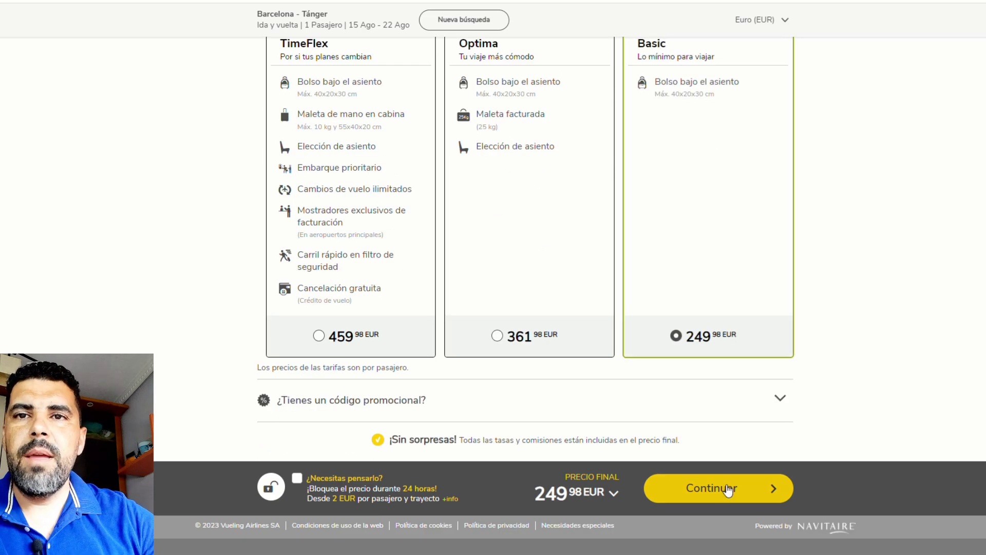
{"action": "left_click", "coordinate": [724, 492]}
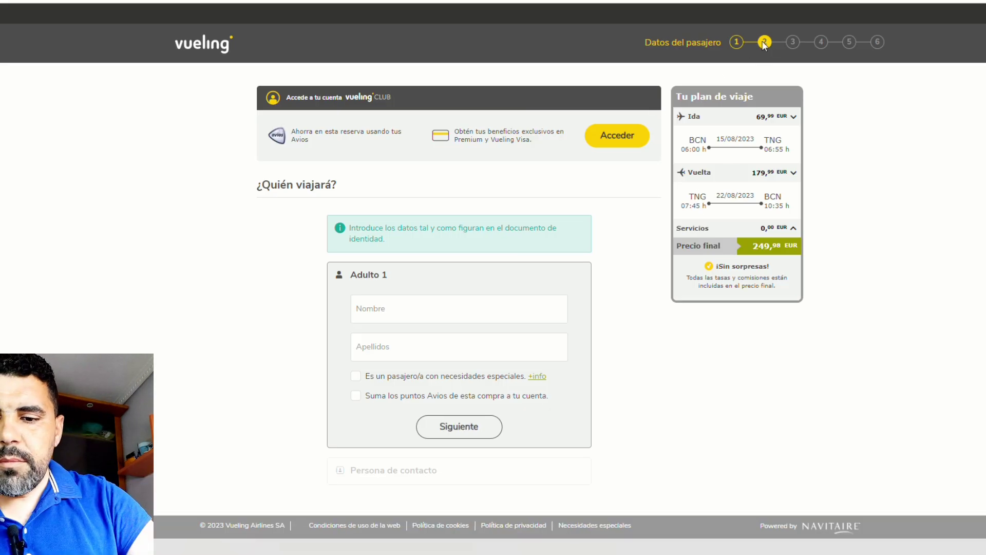
{"action": "left_click", "coordinate": [457, 321]}
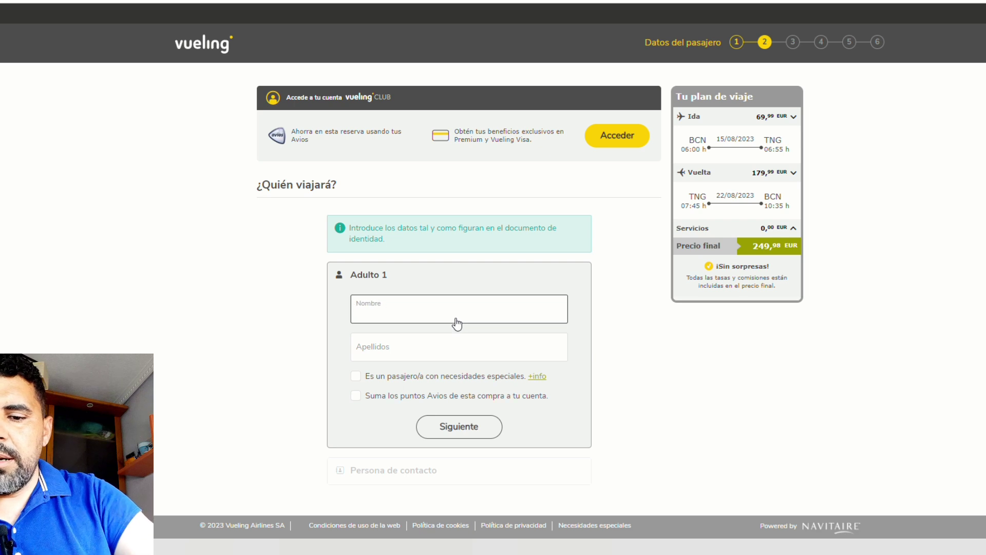
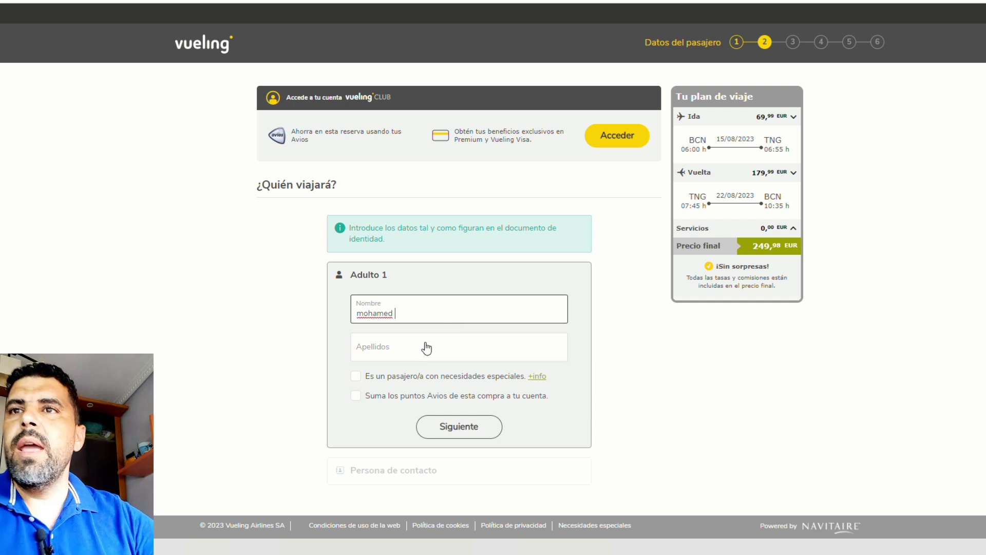
{"action": "left_click", "coordinate": [431, 346]}
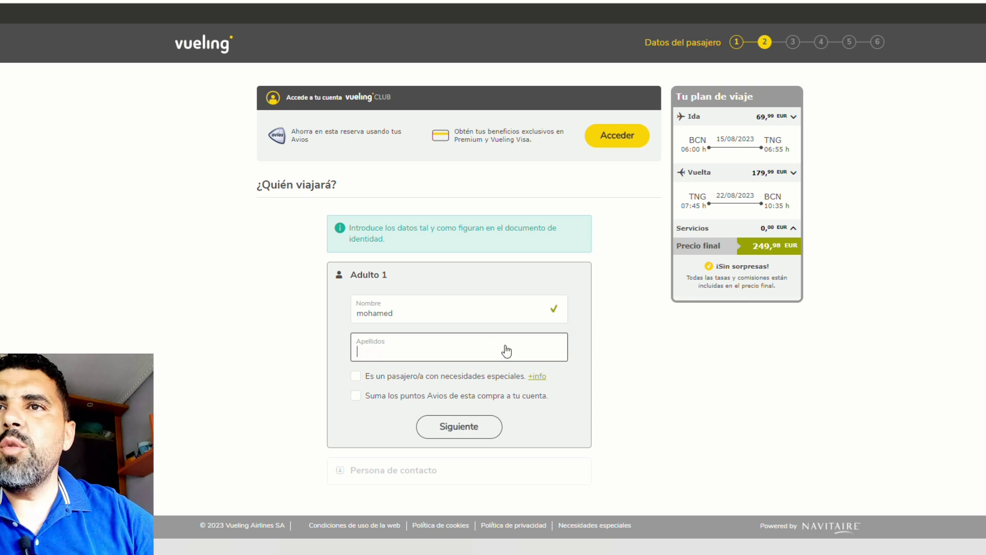
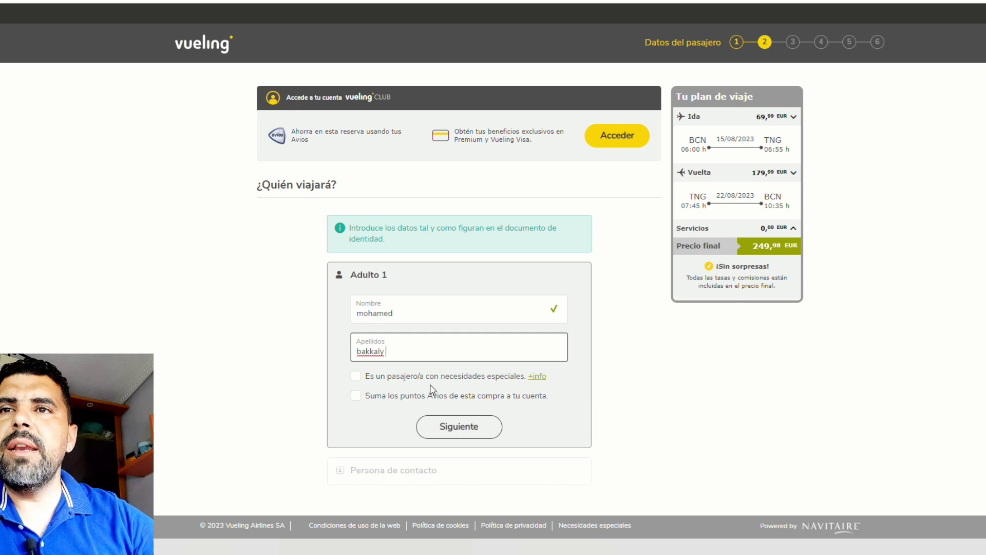
Step: Leave the special-needs option unticked and save the passenger details
{"action": "left_click", "coordinate": [355, 376]}
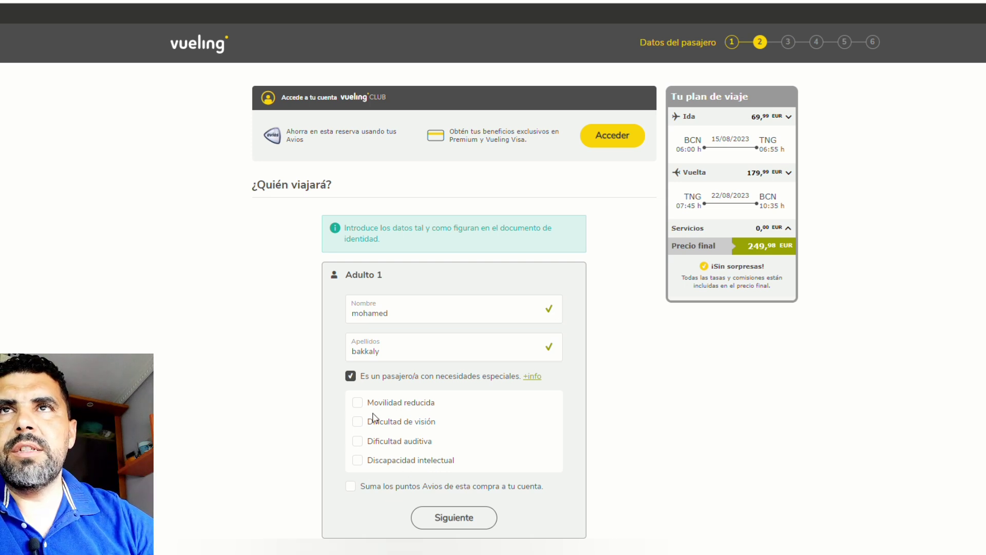
{"action": "left_click", "coordinate": [350, 376]}
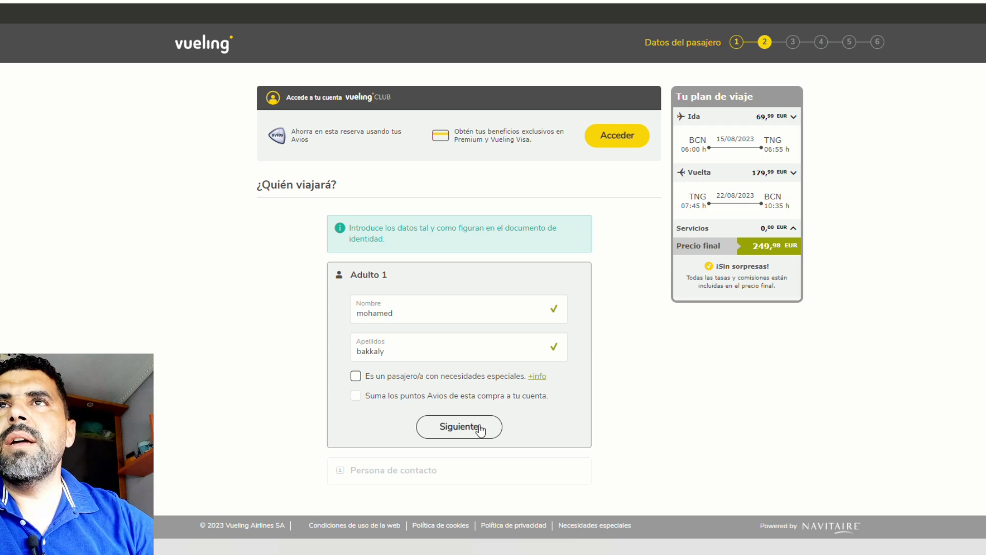
{"action": "left_click", "coordinate": [480, 429]}
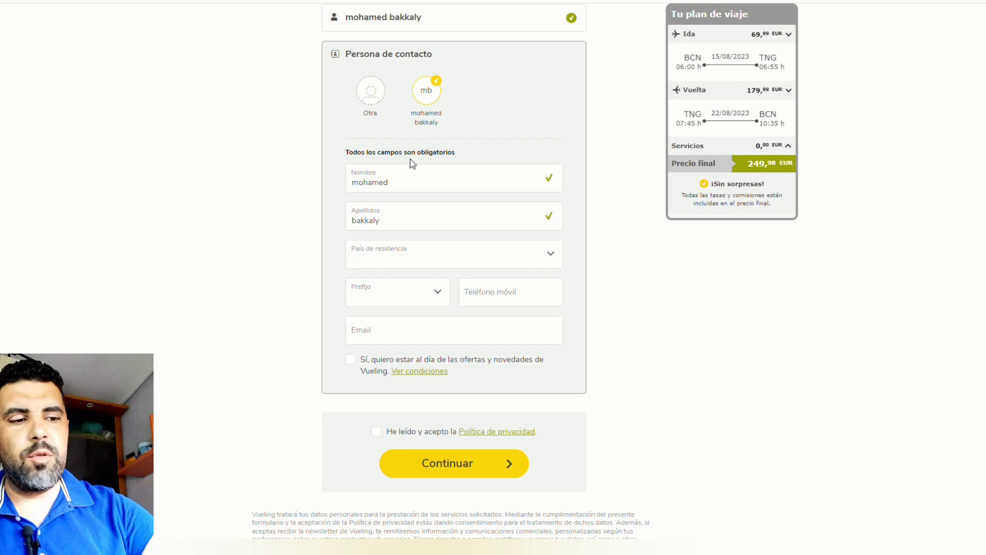
Step: Set country of residence to España and enter the +34 mobile phone number
{"action": "left_click", "coordinate": [455, 264]}
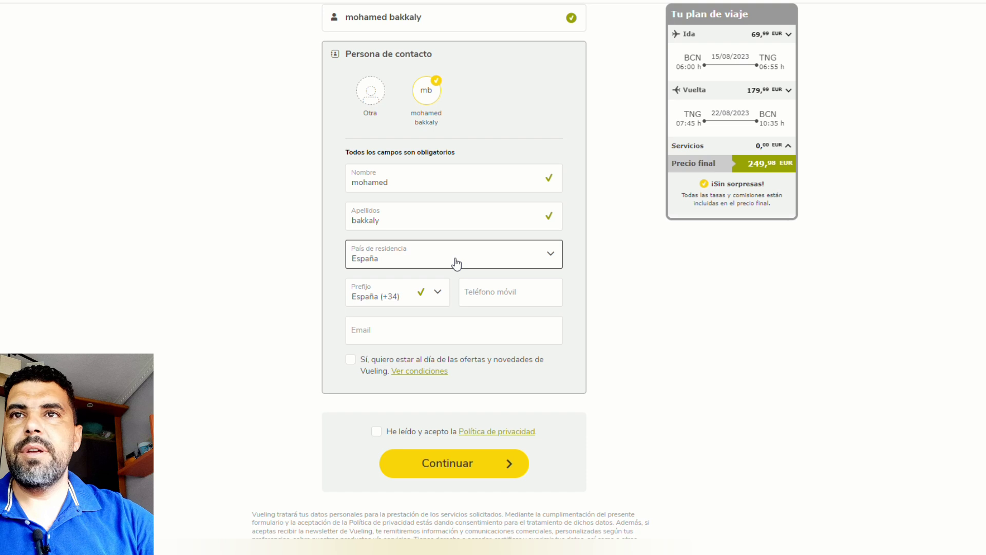
{"action": "left_click", "coordinate": [507, 297]}
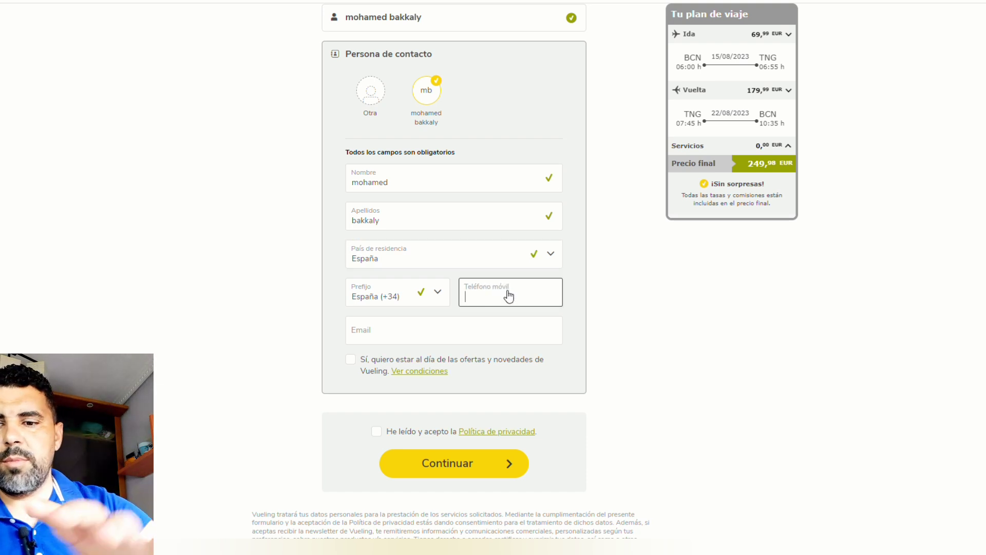
{"action": "type", "text": "222222222222"}
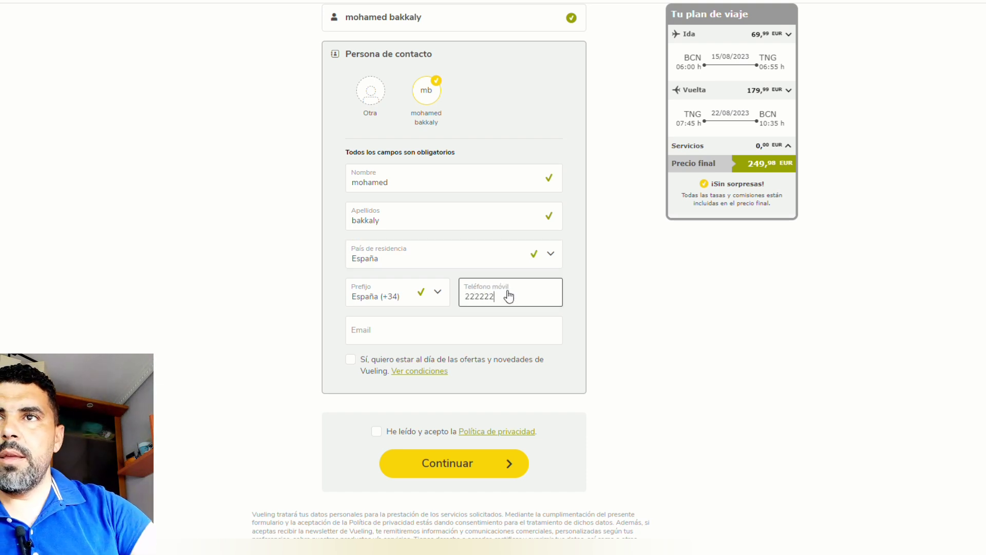
Step: Fill in the contact's e-mail address in the Email field
{"action": "key", "text": "Tab"}
{"action": "type", "text": "bakkal"}
{"action": "type", "text": "i"}
{"action": "key", "text": "BackSpace"}
{"action": "key", "text": "BackSpace"}
{"action": "key", "text": "BackSpace"}
{"action": "key", "text": "BackSpace"}
{"action": "key", "text": "BackSpace"}
{"action": "key", "text": "BackSpace"}
{"action": "key", "text": "BackSpace"}
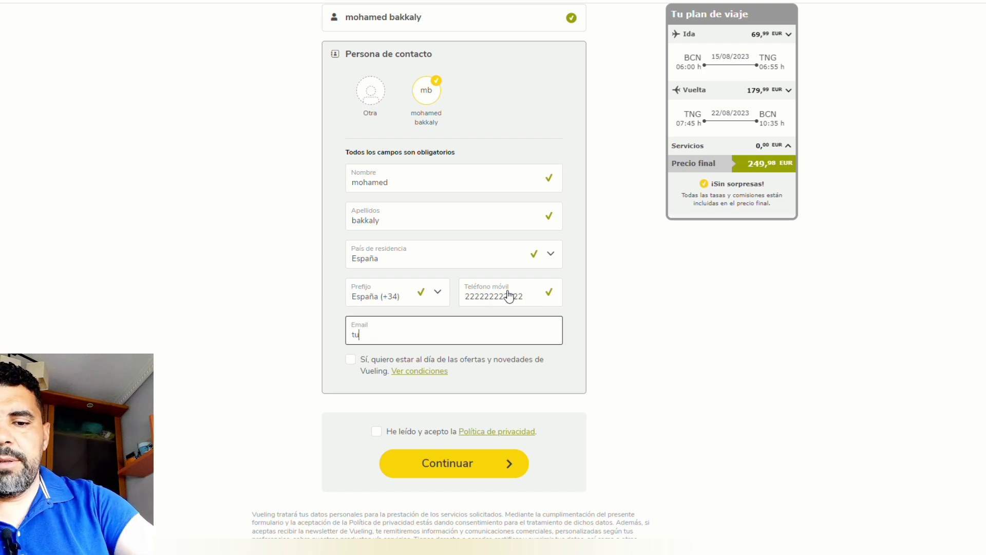
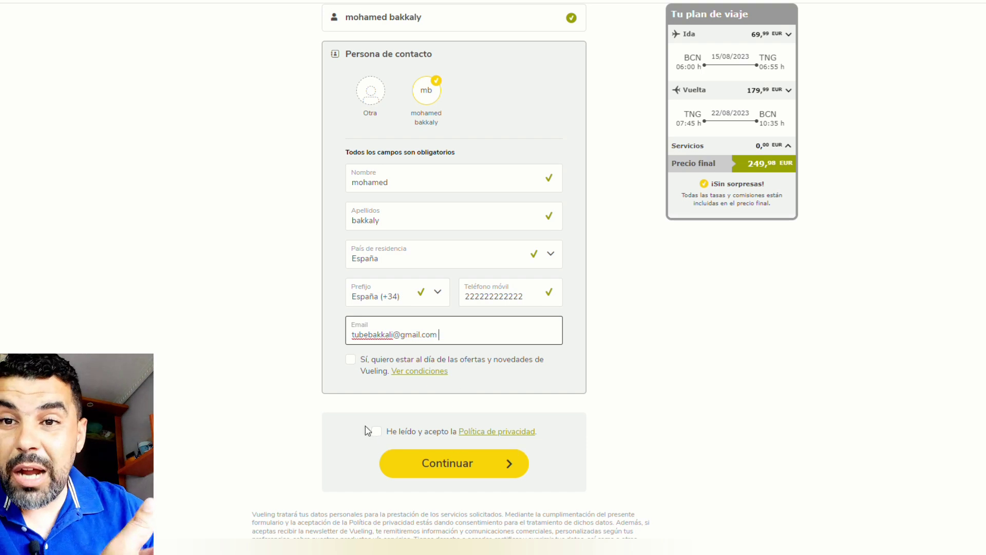
{"action": "left_click", "coordinate": [378, 438]}
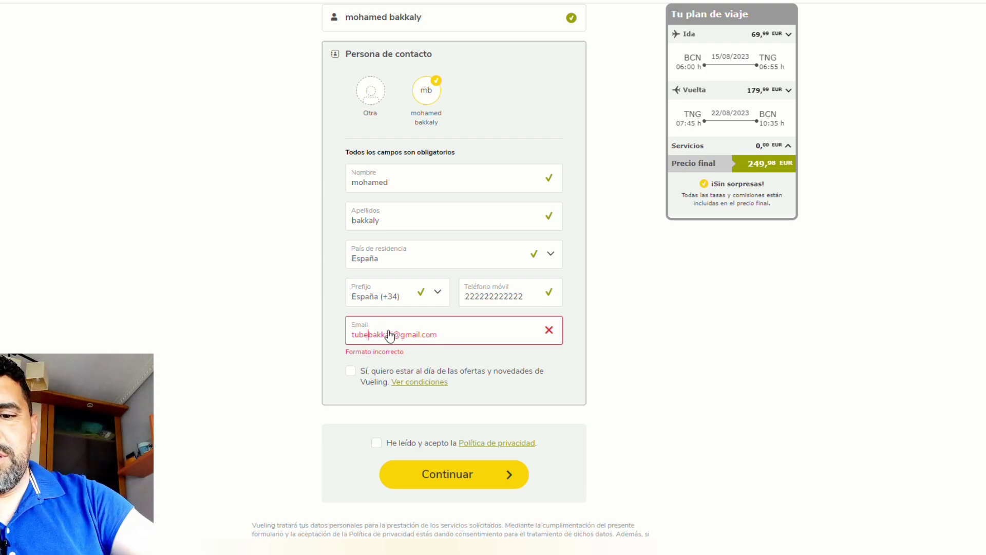
Step: Correct the contact e-mail address so it no longer shows 'Formato incorrecto'
{"action": "left_click_drag", "start_coordinate": [395, 337], "coordinate": [347, 335]}
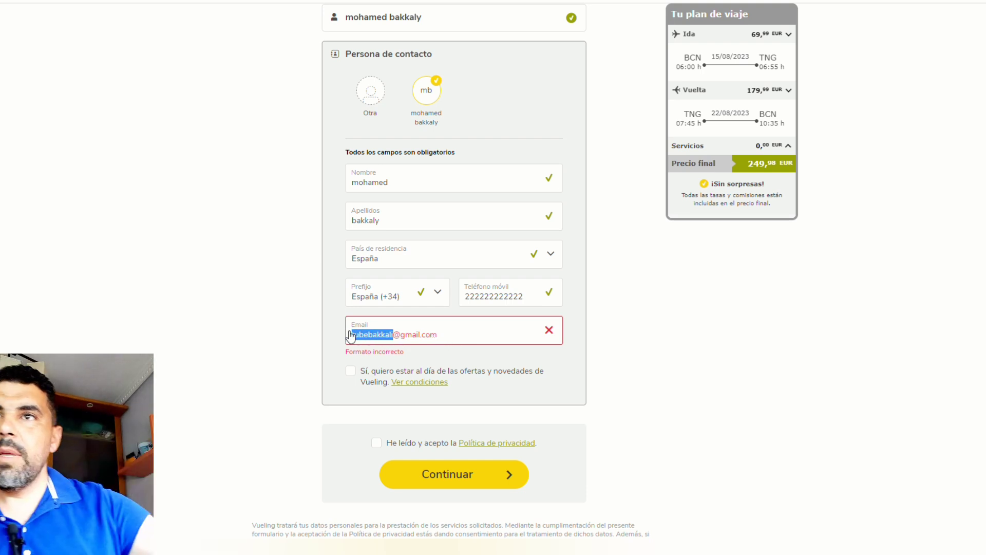
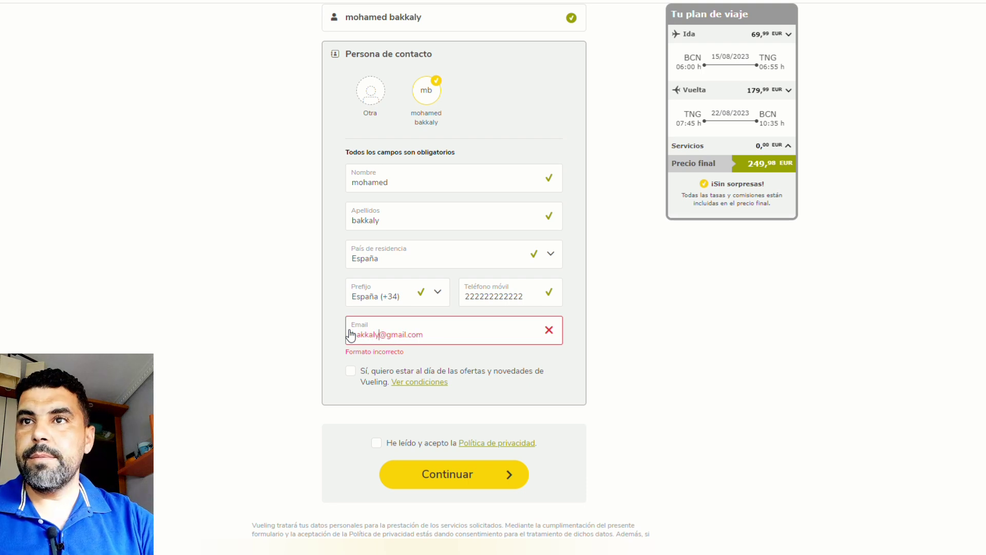
{"action": "double_click", "coordinate": [351, 335]}
{"action": "key", "text": "Tab"}
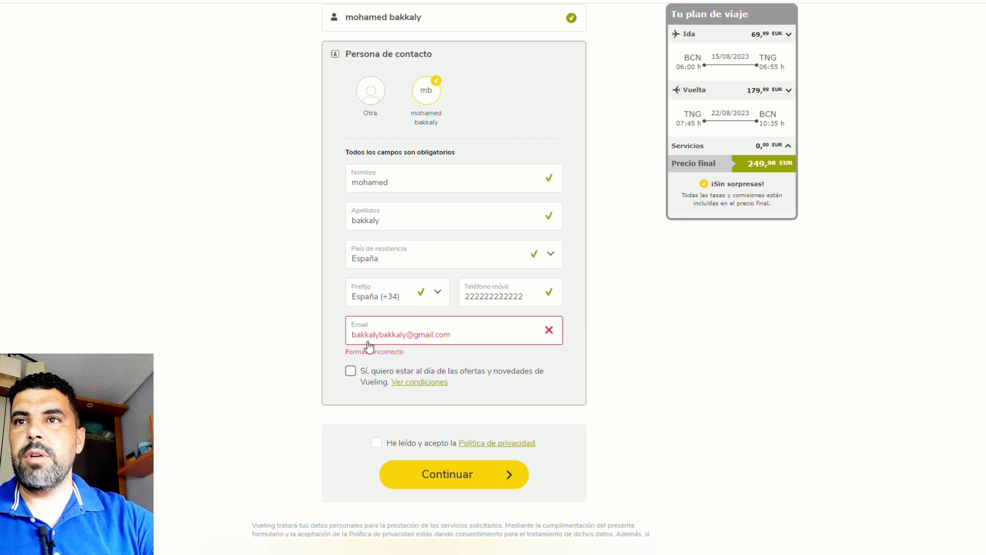
{"action": "left_click", "coordinate": [467, 340]}
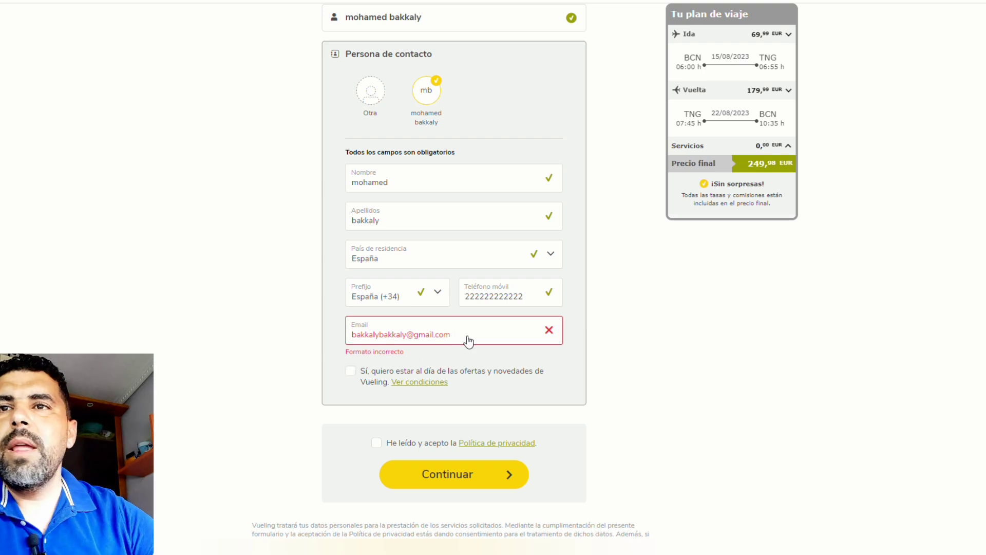
{"action": "key", "text": "Tab"}
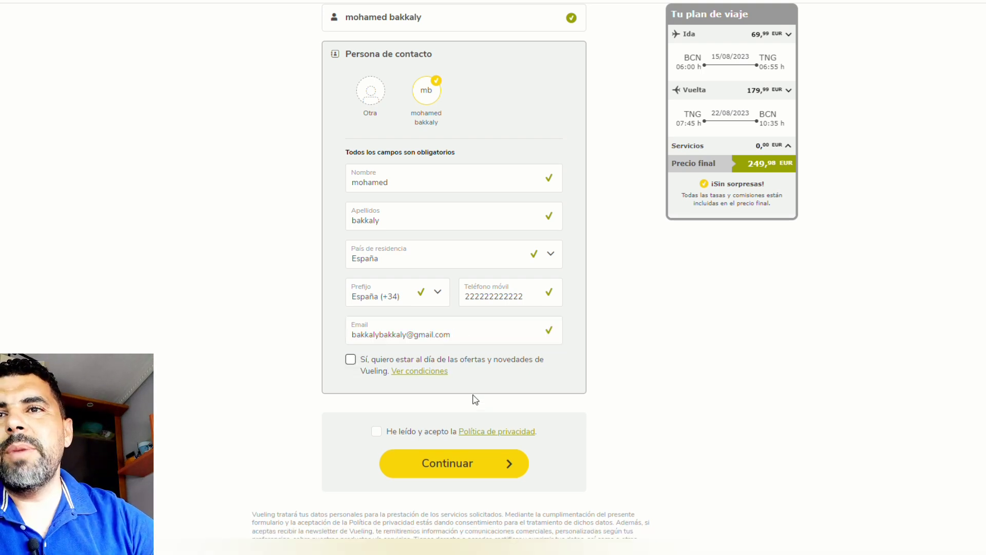
Step: Accept the privacy policy and continue to seat selection
{"action": "left_click", "coordinate": [441, 463]}
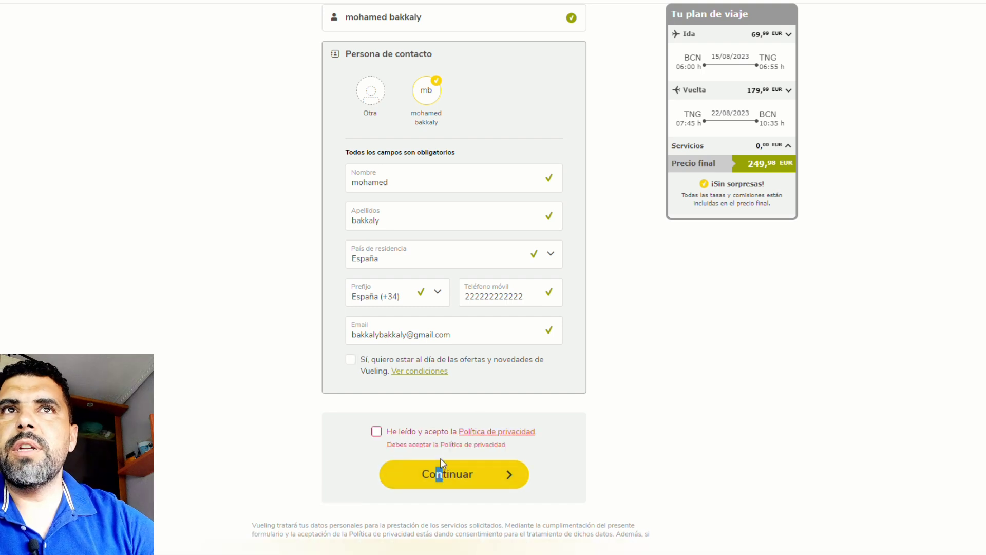
{"action": "left_click", "coordinate": [376, 431]}
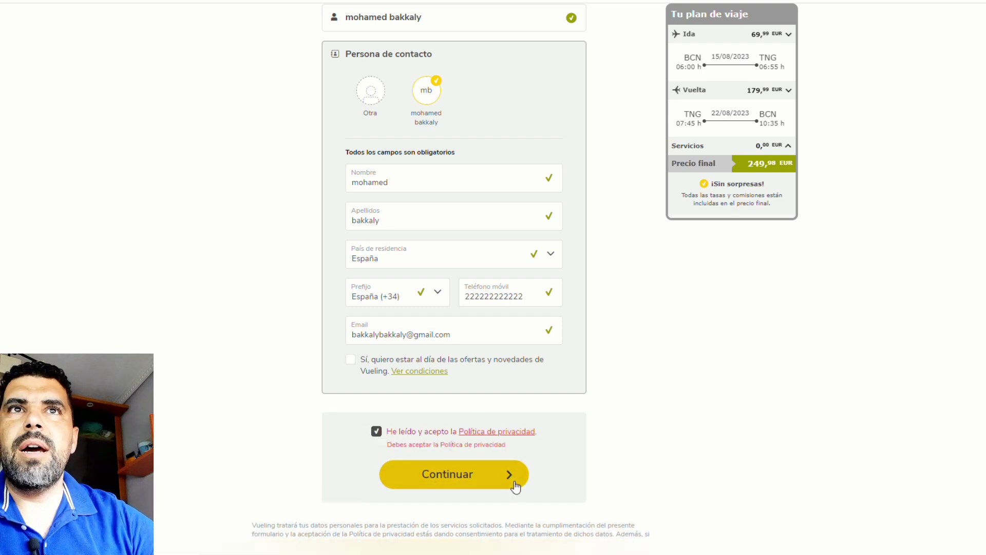
{"action": "left_click", "coordinate": [486, 484]}
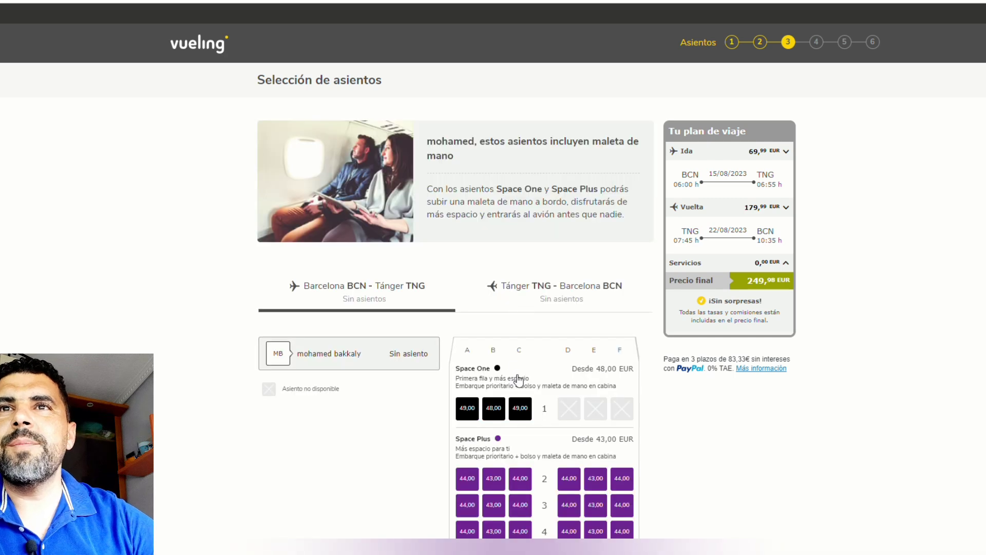
{"action": "scroll", "coordinate": [517, 377], "scroll_direction": "down", "scroll_amount": 2}
{"action": "scroll", "coordinate": [518, 376], "scroll_direction": "down", "scroll_amount": 3}
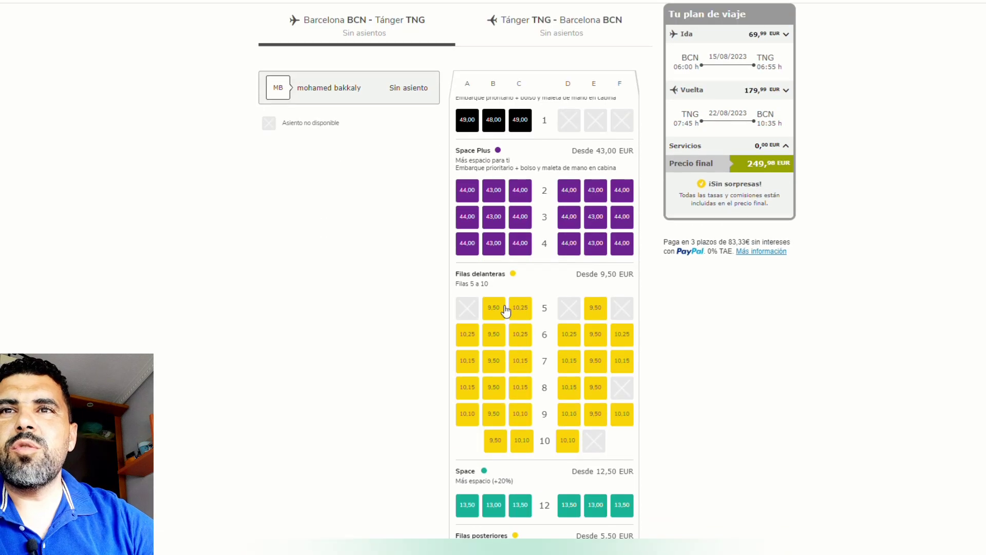
{"action": "scroll", "coordinate": [560, 334], "scroll_direction": "up", "scroll_amount": 3}
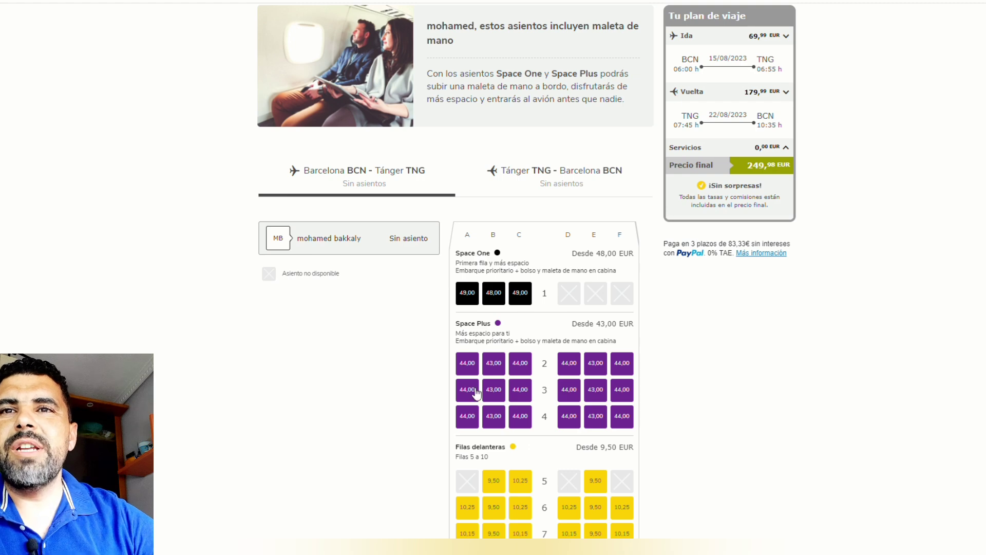
{"action": "scroll", "coordinate": [550, 399], "scroll_direction": "down", "scroll_amount": 3}
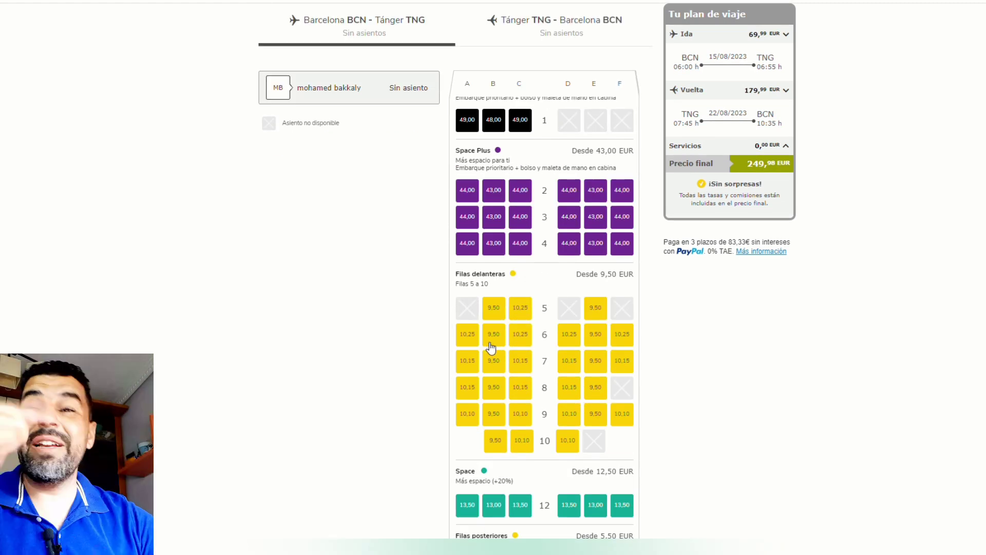
{"action": "scroll", "coordinate": [496, 383], "scroll_direction": "down", "scroll_amount": 6}
{"action": "scroll", "coordinate": [509, 390], "scroll_direction": "down", "scroll_amount": 1}
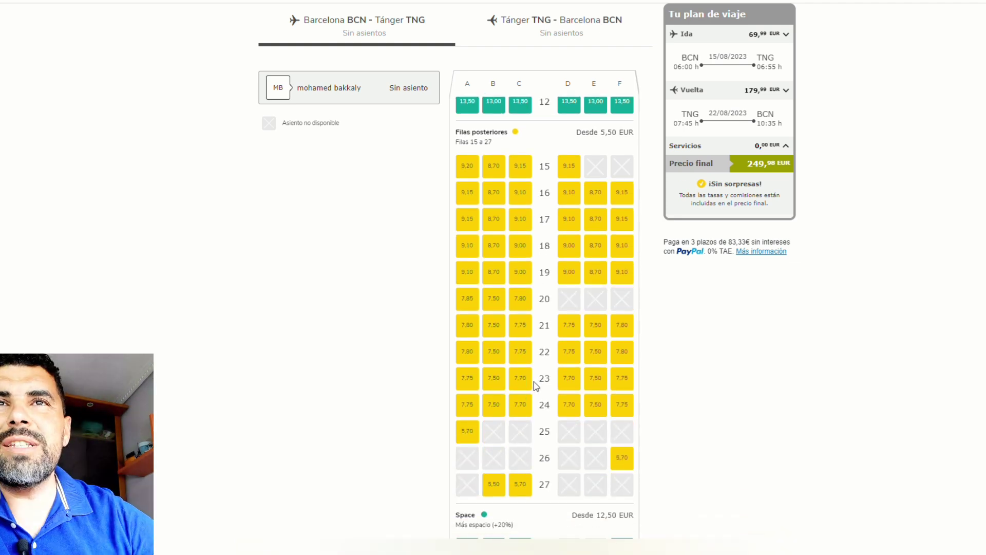
{"action": "scroll", "coordinate": [542, 383], "scroll_direction": "down", "scroll_amount": 5}
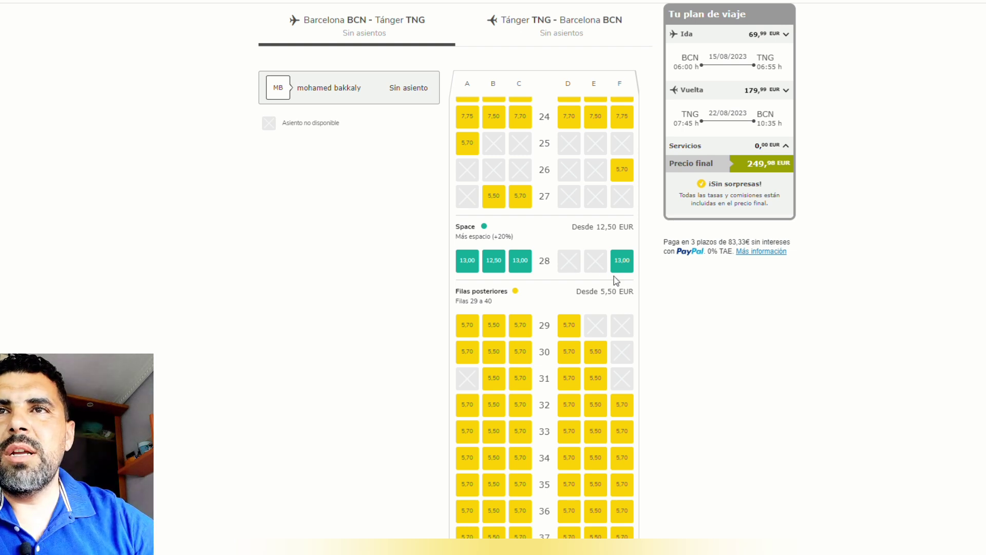
{"action": "scroll", "coordinate": [619, 275], "scroll_direction": "down", "scroll_amount": 4}
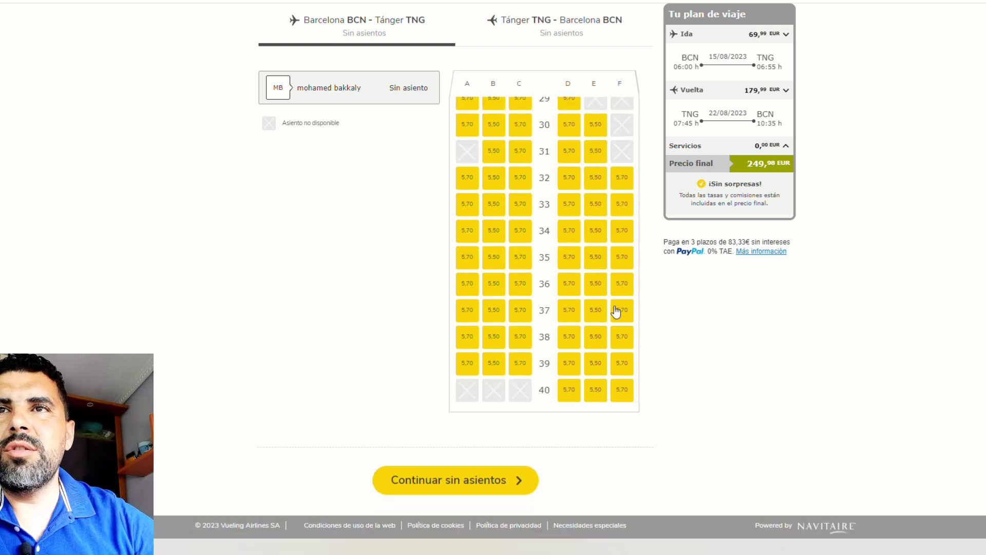
Step: Continue without seats, confirming 'Continuar sin asientos' in the popup
{"action": "left_click", "coordinate": [441, 483]}
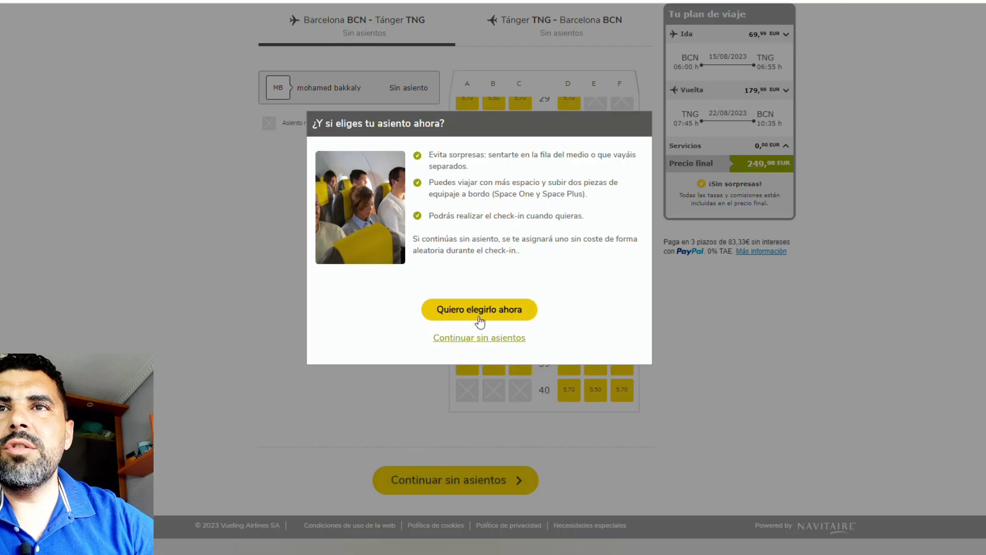
{"action": "left_click", "coordinate": [476, 340]}
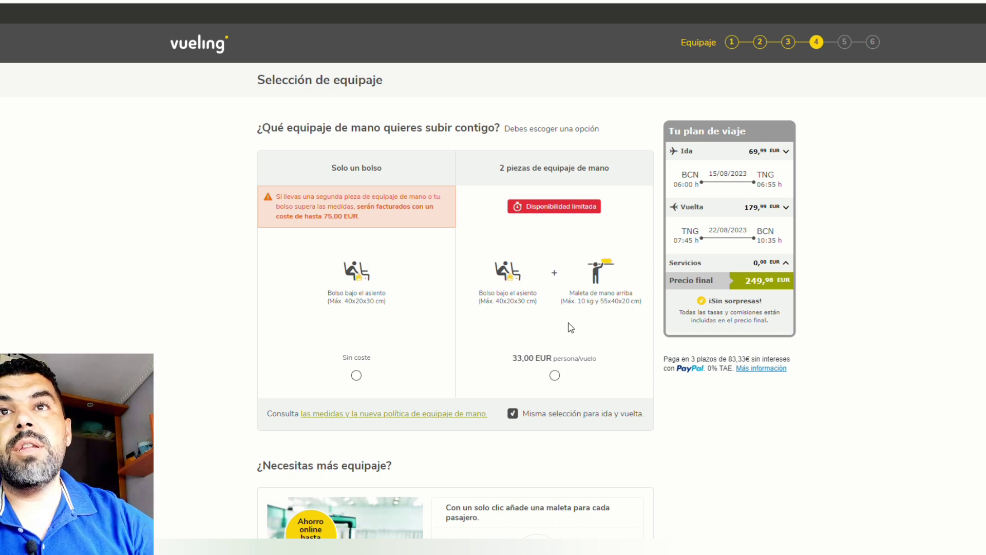
Step: Choose the free 'Solo un bolso' under-seat bag for both flights and continue
{"action": "left_click_drag", "start_coordinate": [301, 144], "coordinate": [494, 137]}
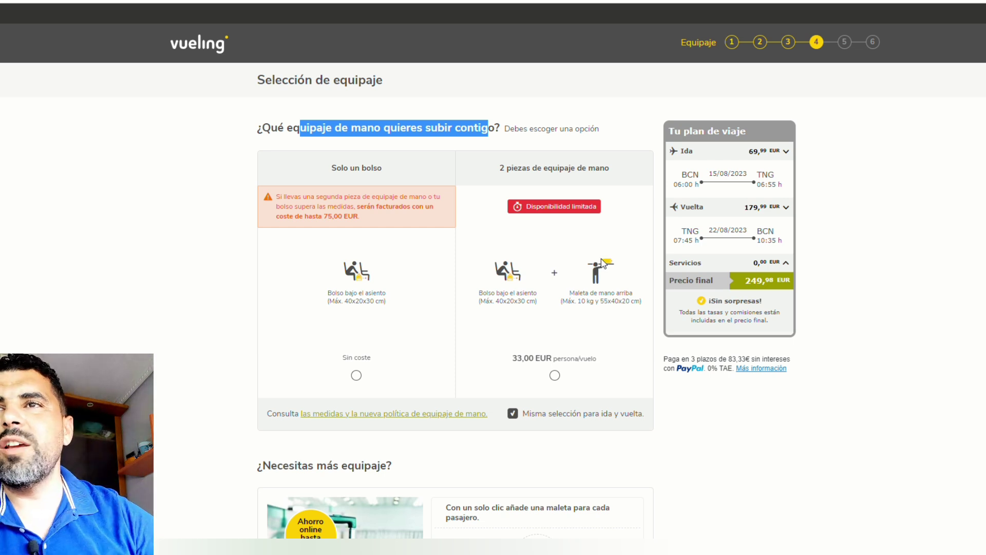
{"action": "left_click", "coordinate": [356, 375]}
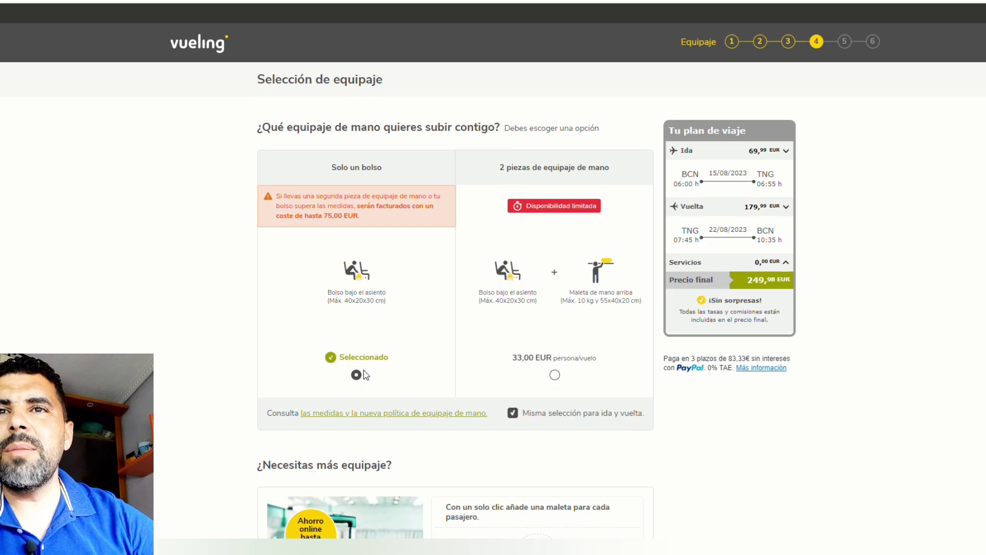
{"action": "scroll", "coordinate": [369, 379], "scroll_direction": "down", "scroll_amount": 4}
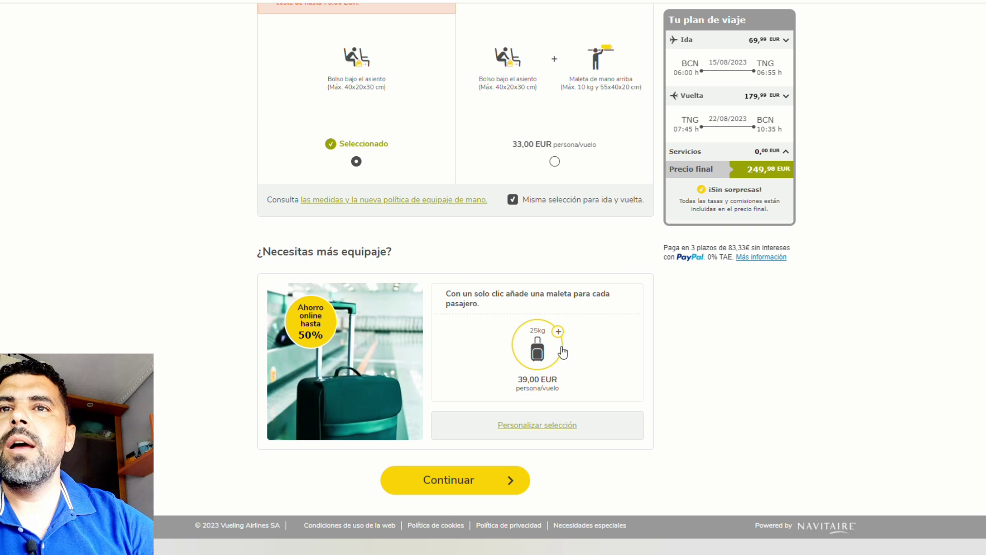
{"action": "left_click_drag", "start_coordinate": [239, 246], "coordinate": [403, 264]}
{"action": "left_click", "coordinate": [405, 263]}
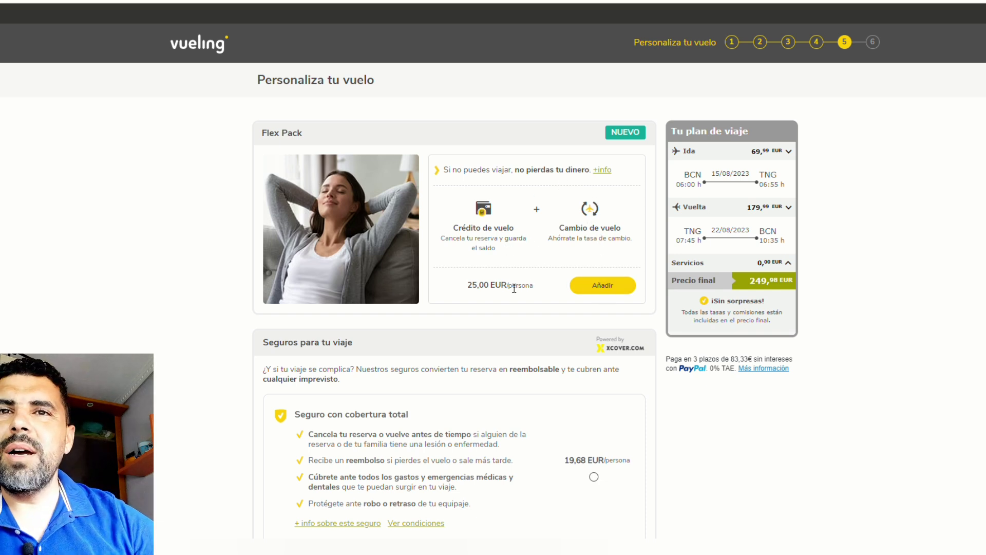
{"action": "left_click_drag", "start_coordinate": [465, 287], "coordinate": [517, 288]}
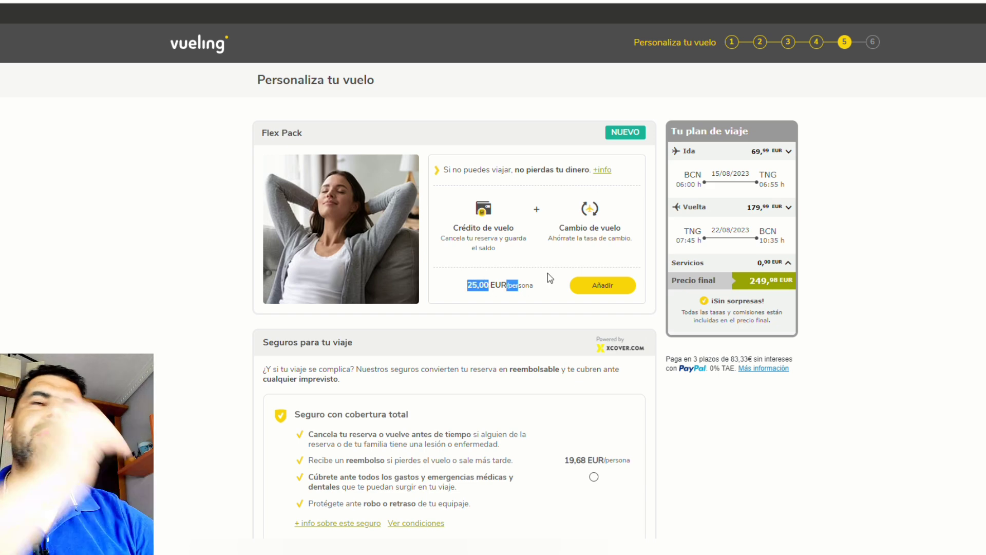
{"action": "scroll", "coordinate": [546, 275], "scroll_direction": "down", "scroll_amount": 3}
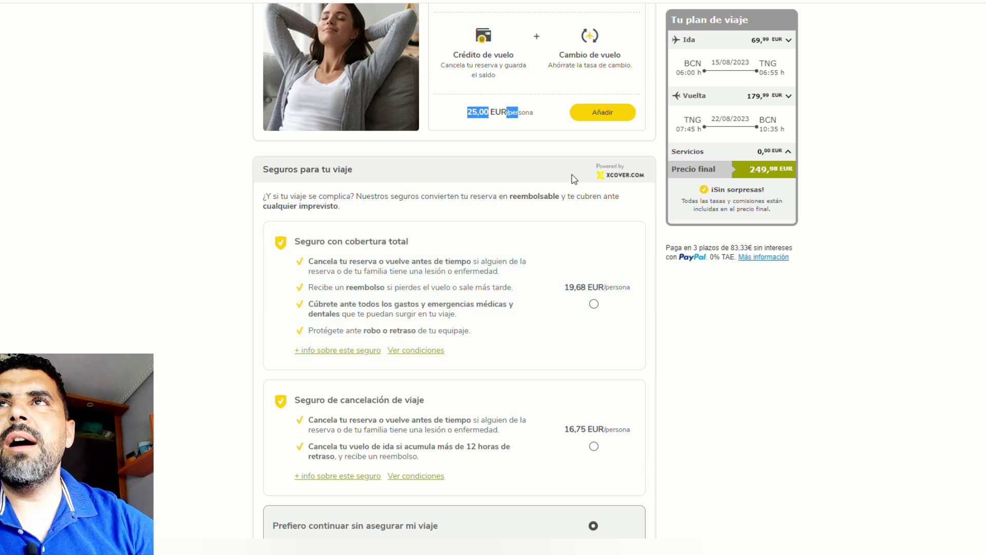
{"action": "scroll", "coordinate": [586, 162], "scroll_direction": "down", "scroll_amount": 1}
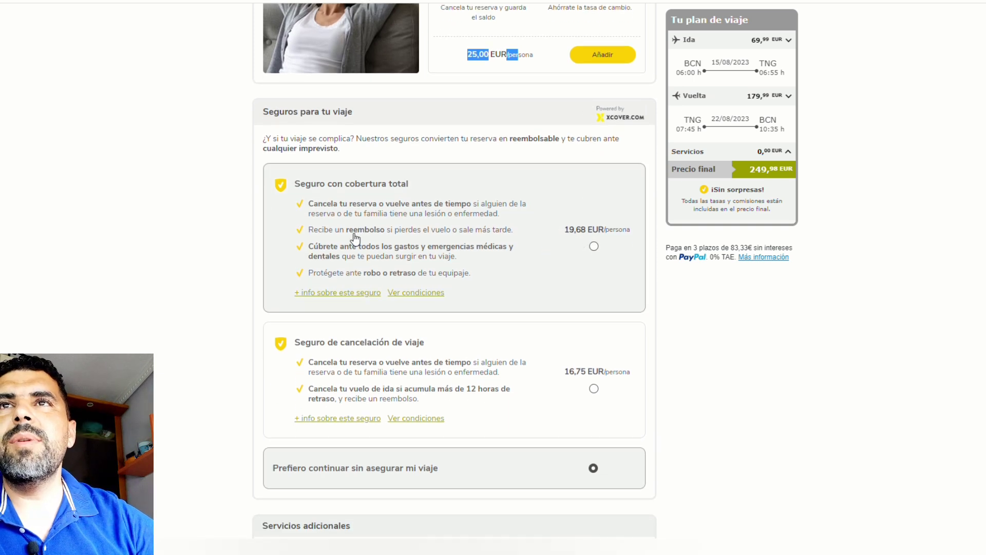
{"action": "scroll", "coordinate": [484, 272], "scroll_direction": "down", "scroll_amount": 3}
{"action": "scroll", "coordinate": [485, 268], "scroll_direction": "up", "scroll_amount": 2}
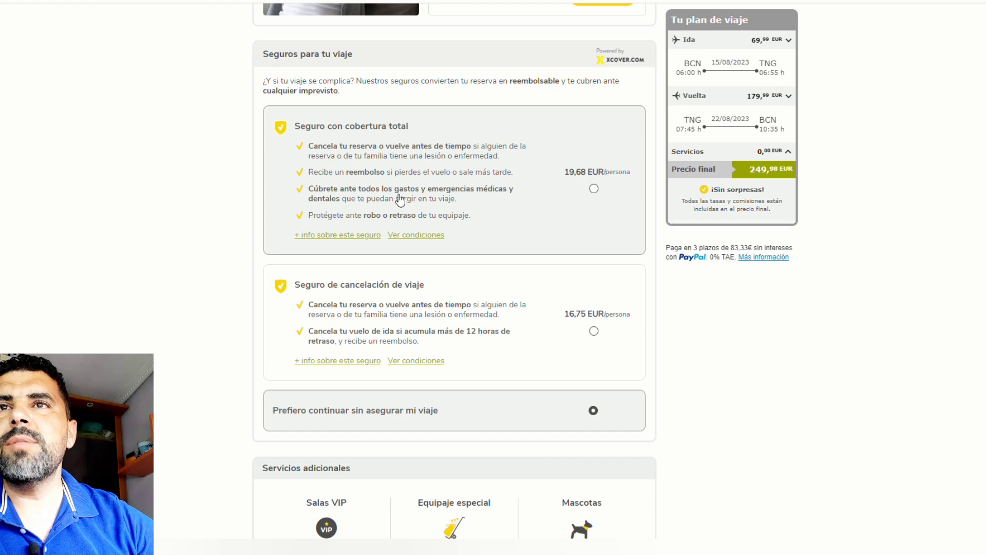
{"action": "scroll", "coordinate": [502, 306], "scroll_direction": "down", "scroll_amount": 5}
{"action": "scroll", "coordinate": [501, 305], "scroll_direction": "down", "scroll_amount": 1}
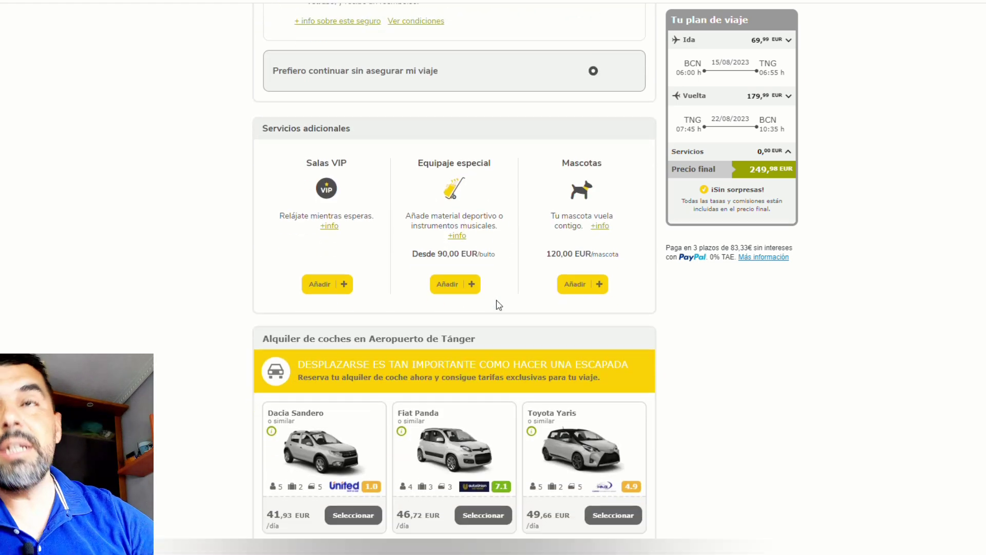